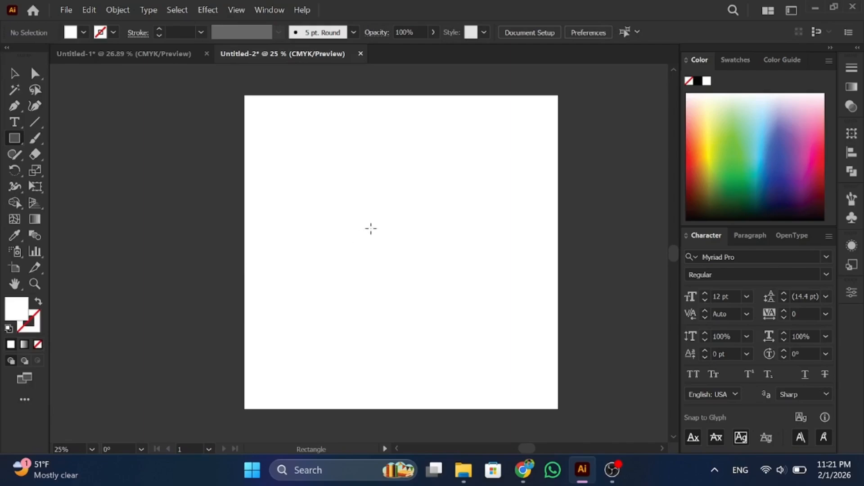
# Step: Create a 1280 × 1280 px rectangle and align it to cover the whole artboard
pyautogui.click(374, 244)
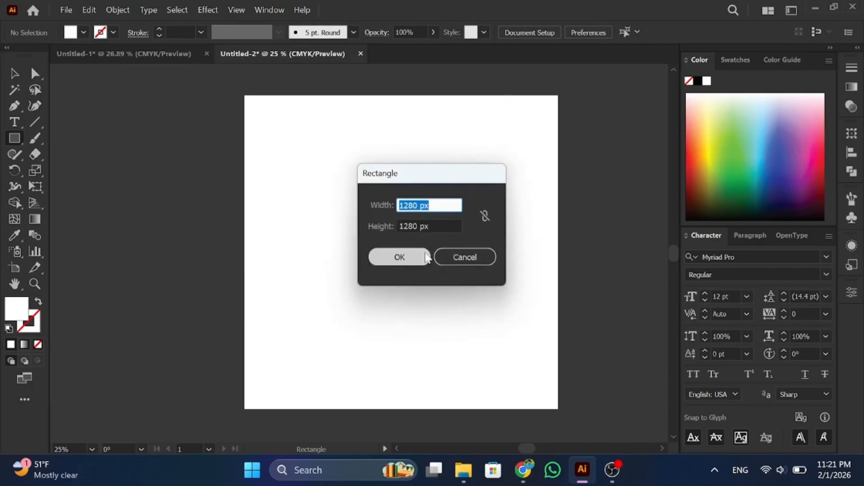
pyautogui.press('Tab')
pyautogui.click(386, 264)
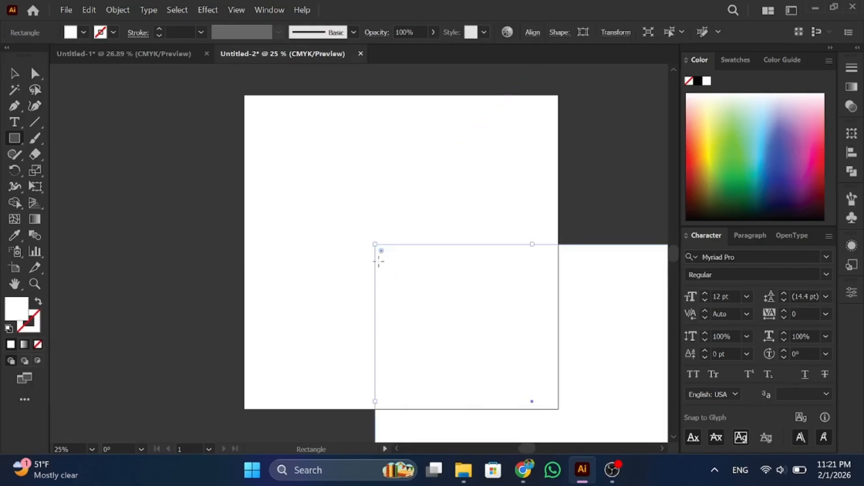
pyautogui.press('v')
pyautogui.moveTo(426, 285); pyautogui.dragTo(300, 141)
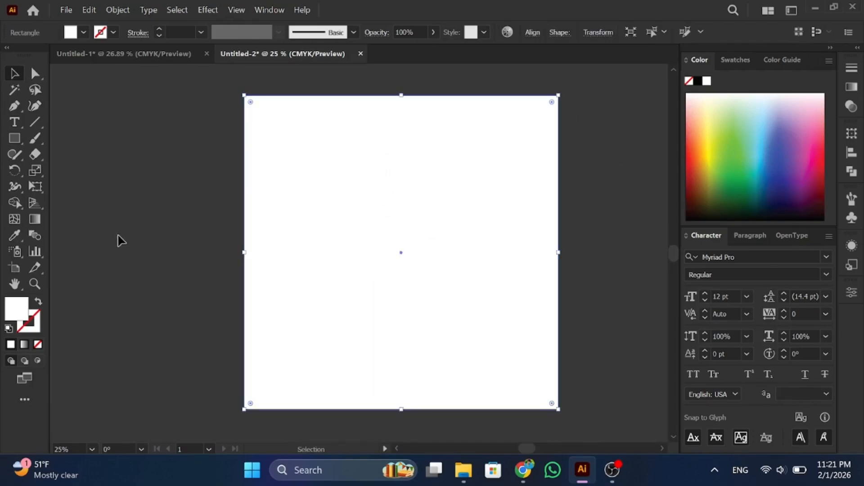
pyautogui.click(100, 265)
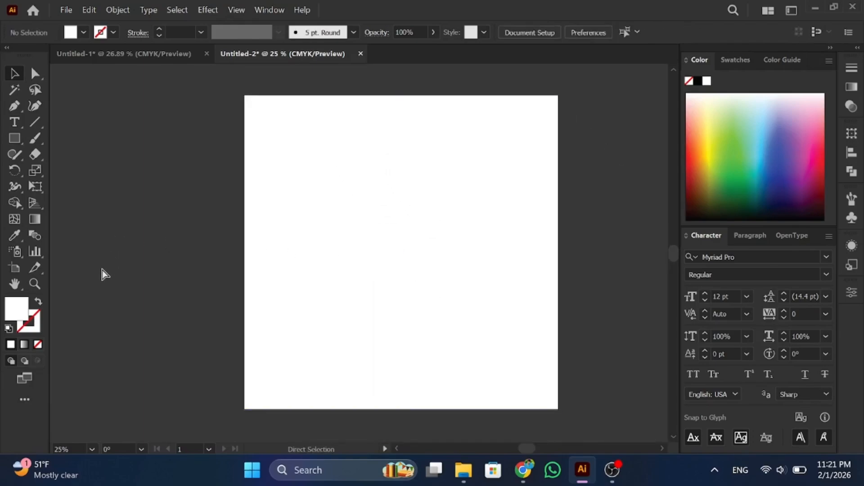
# Step: Create a tall orange rectangle 355 px wide using the orange swatch
pyautogui.click(734, 61)
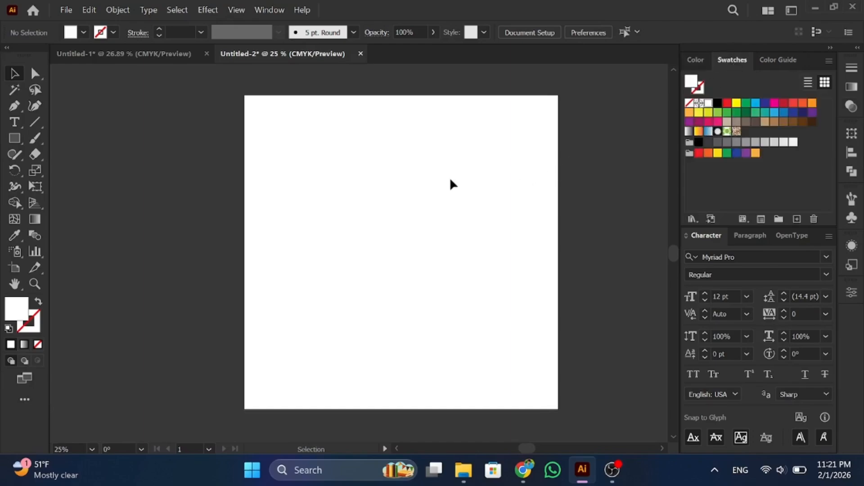
pyautogui.click(12, 137)
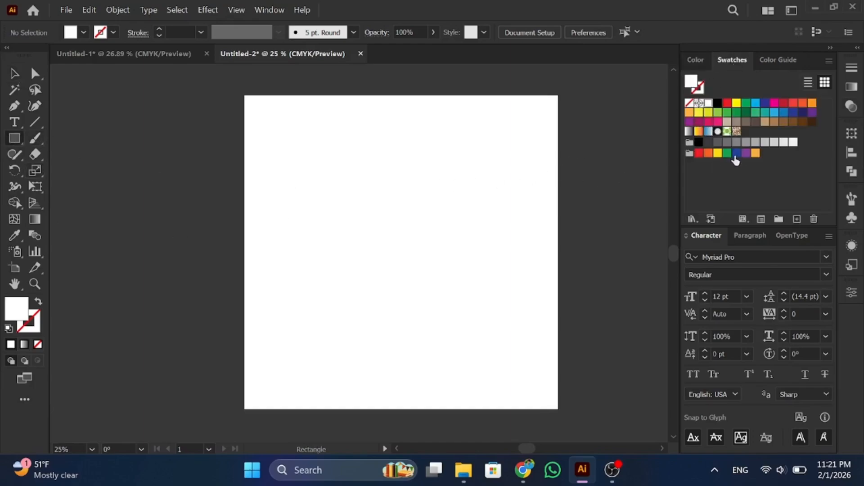
pyautogui.click(755, 154)
pyautogui.click(384, 228)
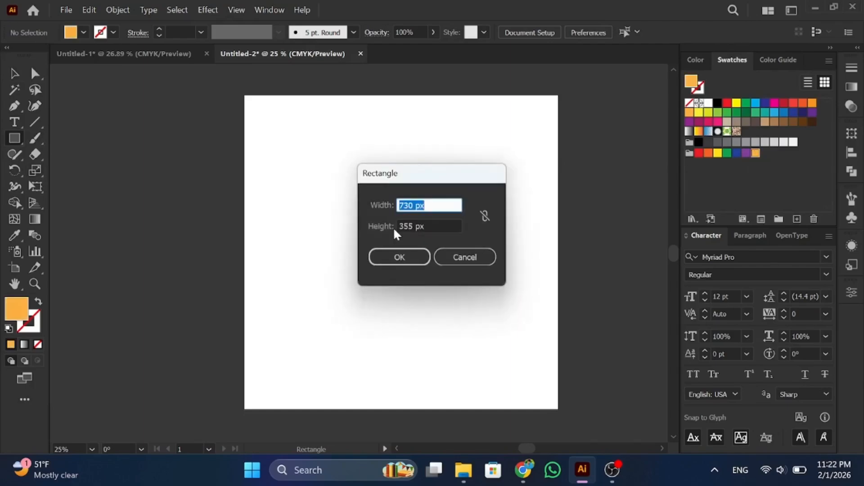
pyautogui.write('355')
pyautogui.press('Tab')
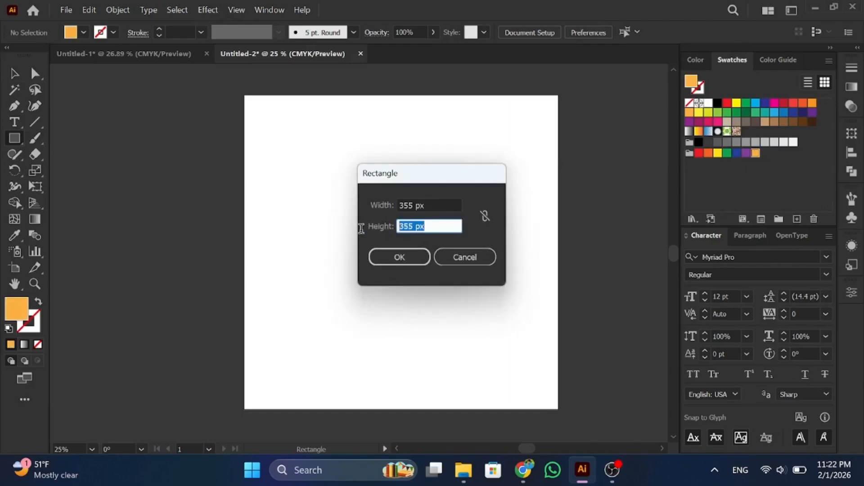
pyautogui.write('1080')
pyautogui.click(400, 257)
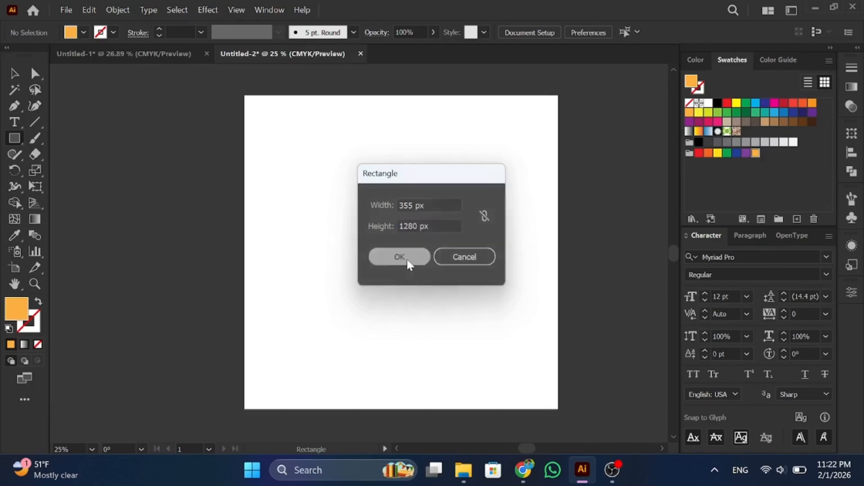
# Step: Move the orange band to the artboard's top and widen it slightly to the left
pyautogui.click(14, 74)
pyautogui.moveTo(443, 305); pyautogui.dragTo(459, 166)
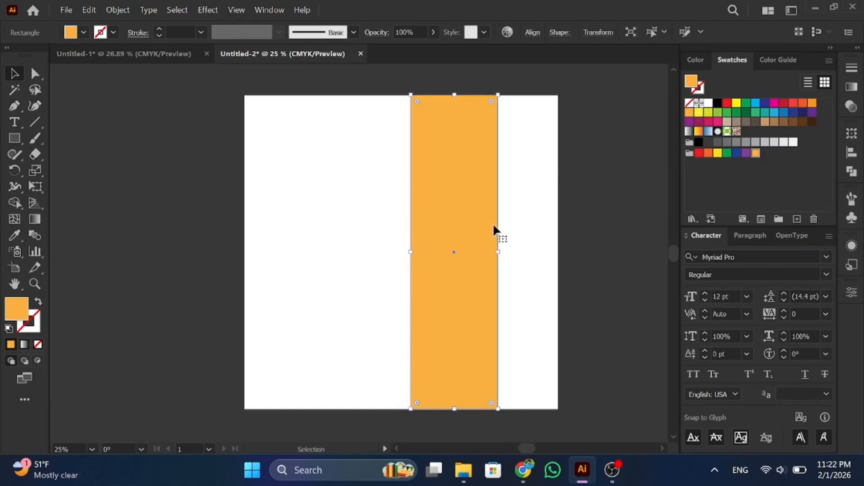
pyautogui.moveTo(411, 252); pyautogui.dragTo(406, 253)
pyautogui.click(372, 263)
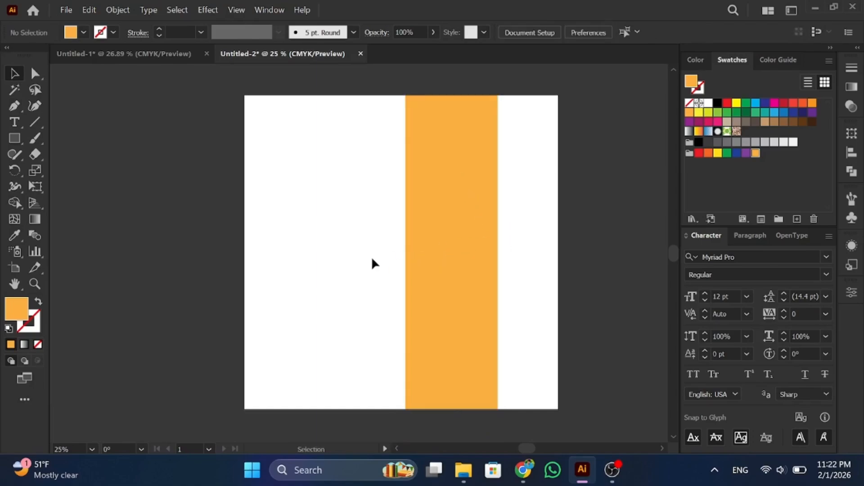
# Step: Lock the orange band with Ctrl+2 and draw a large circle centred on it
pyautogui.click(436, 255)
pyautogui.hotkey('ctrl', '2')
pyautogui.moveTo(15, 141); pyautogui.dragTo(63, 171)
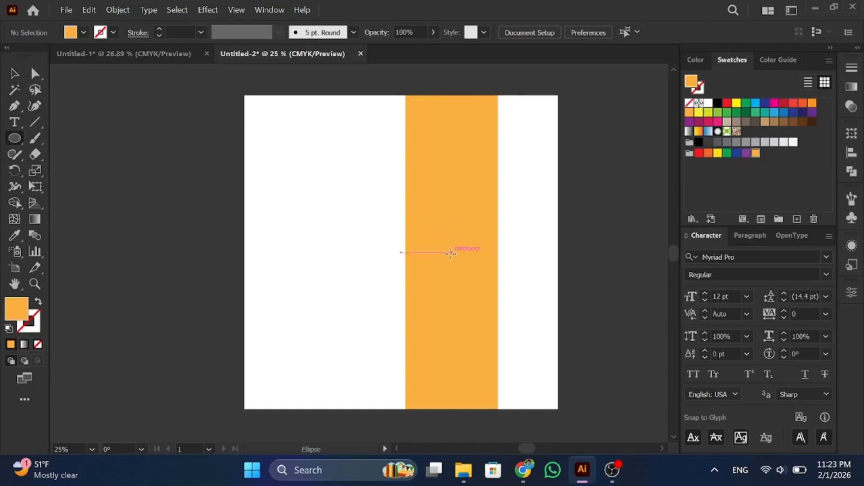
pyautogui.moveTo(451, 253); pyautogui.dragTo(502, 370)
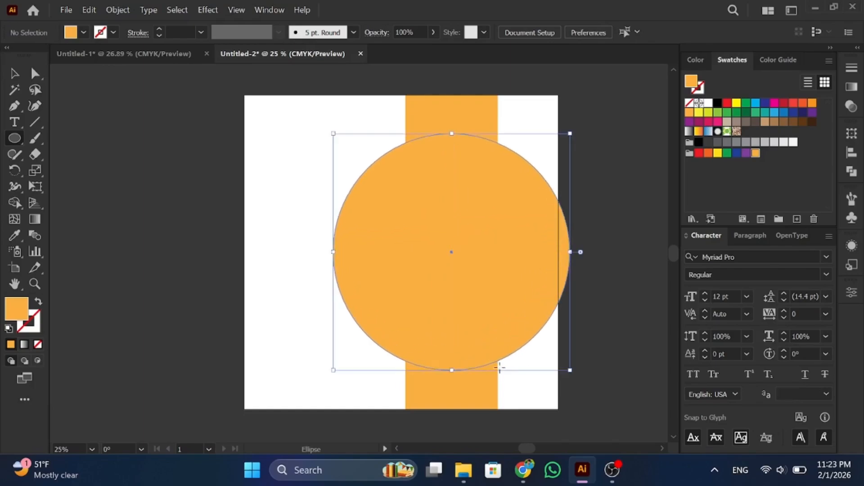
# Step: Turn the circle into an unfilled orange outline with a 13 pt stroke
pyautogui.click(39, 302)
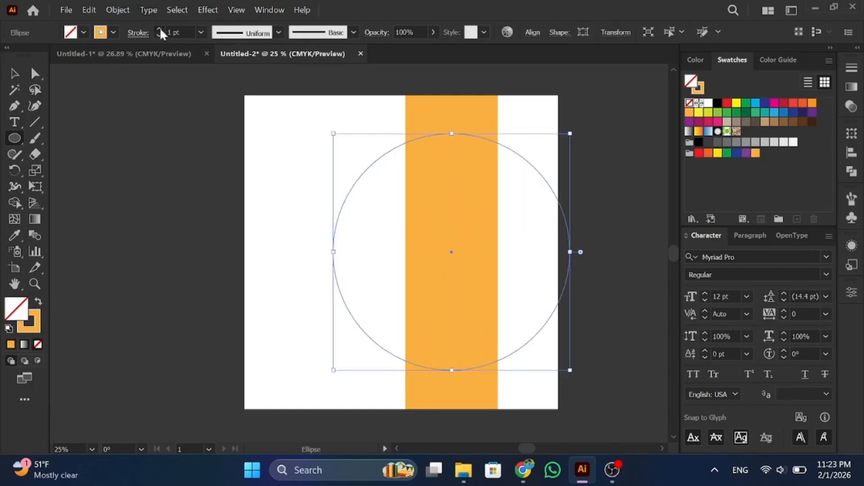
pyautogui.scroll(12, 159, 29)
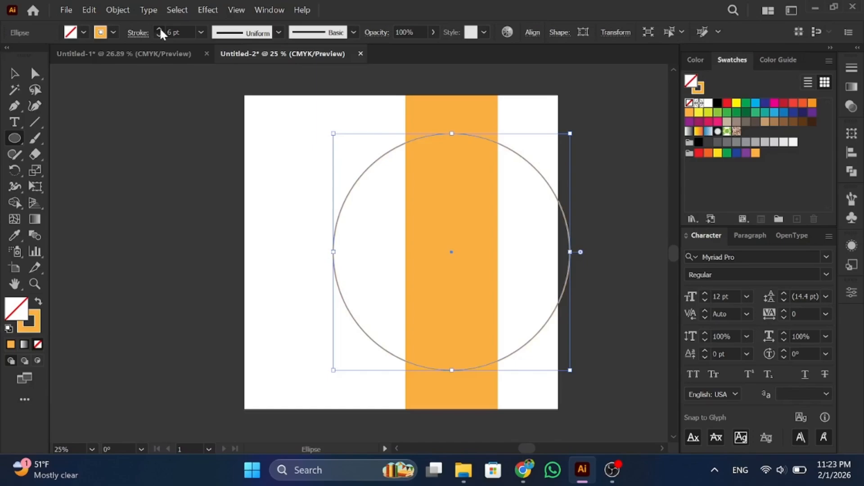
pyautogui.click(20, 75)
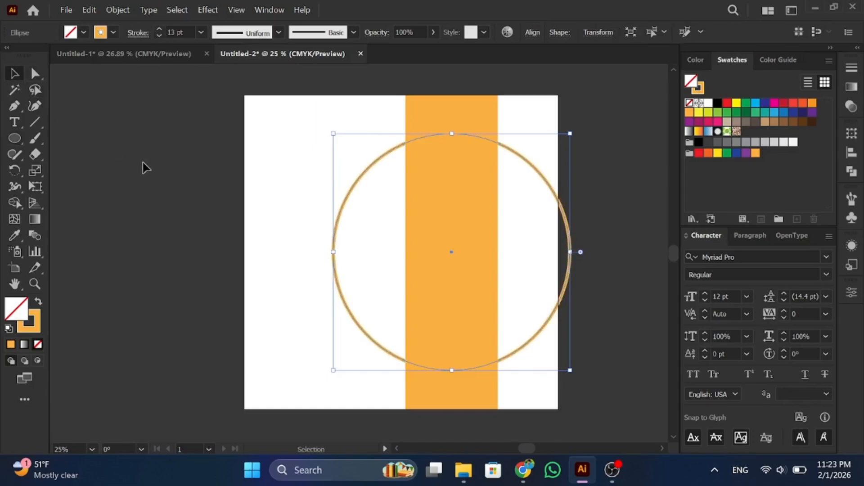
pyautogui.click(145, 167)
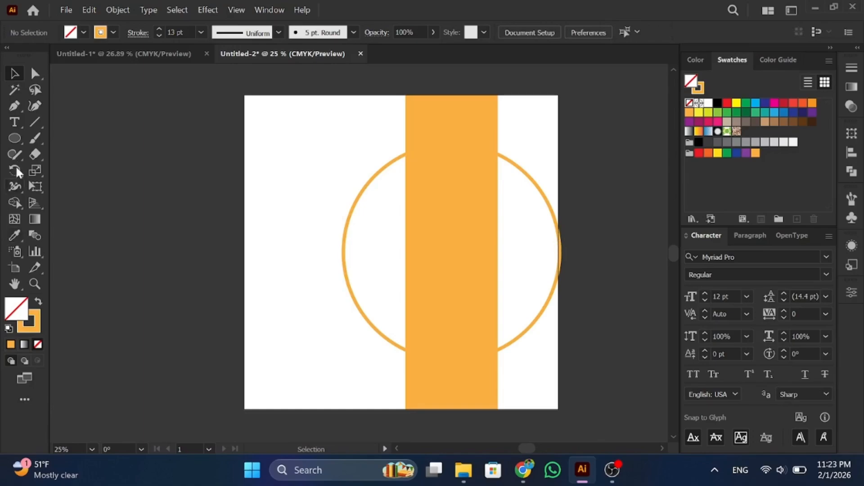
pyautogui.click(17, 136)
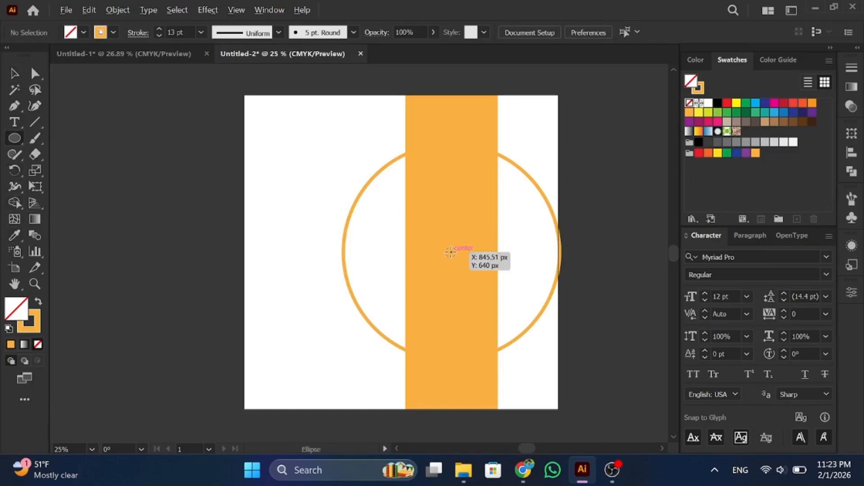
# Step: Draw a smaller circle inside the ring, filled brown (776246) with no stroke
pyautogui.hotkey('alt', 'shift')
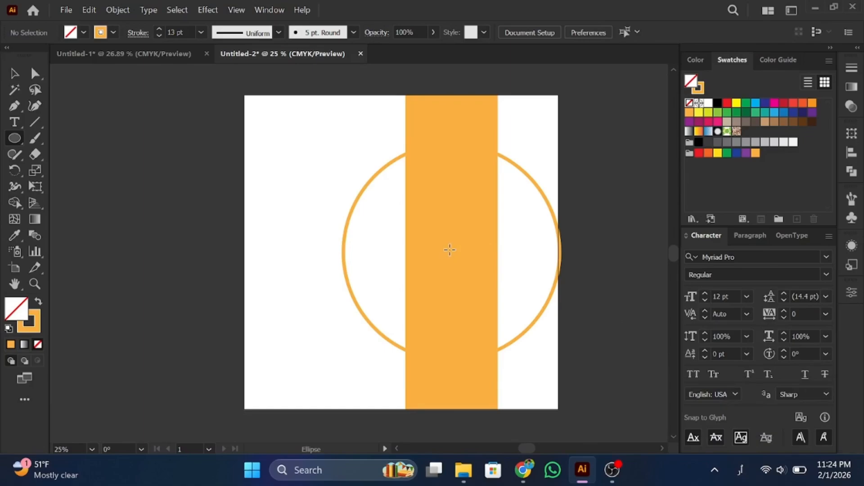
pyautogui.moveTo(452, 252); pyautogui.dragTo(494, 347)
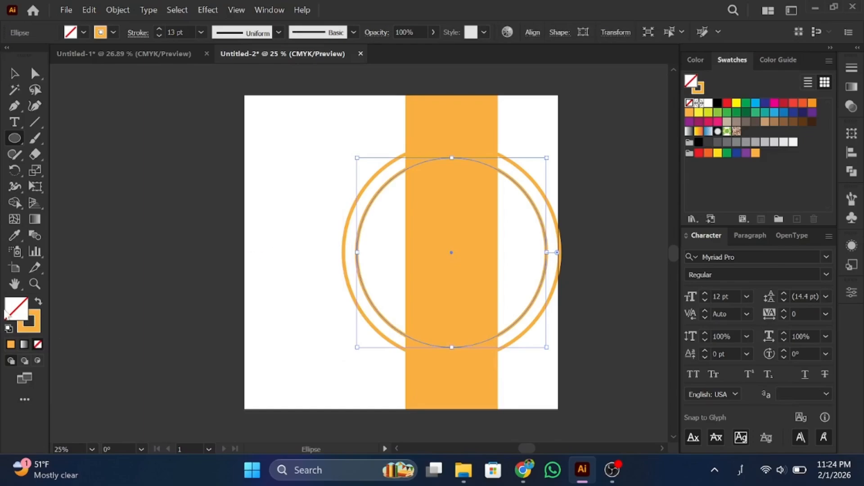
pyautogui.doubleClick(13, 313)
pyautogui.click(315, 211)
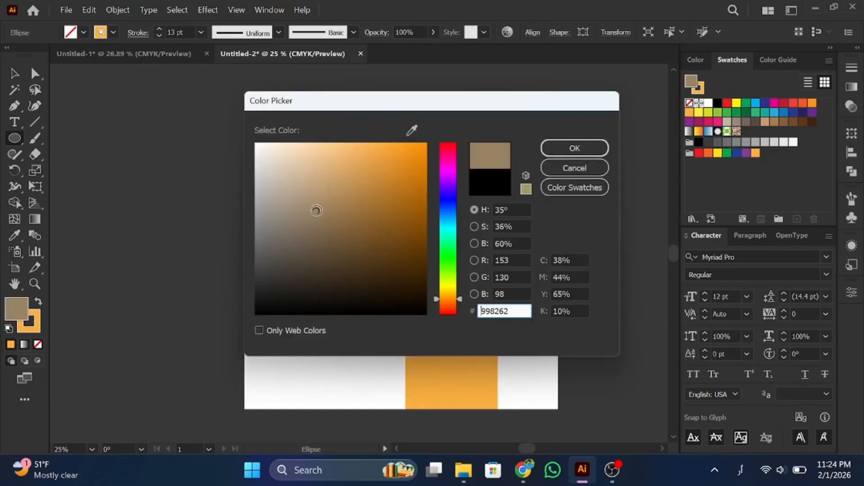
pyautogui.click(325, 234)
pyautogui.click(573, 152)
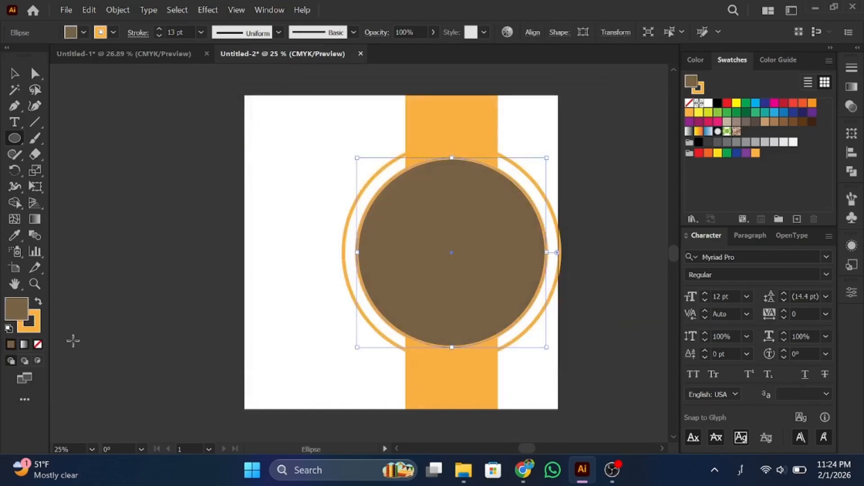
pyautogui.click(43, 333)
pyautogui.click(37, 344)
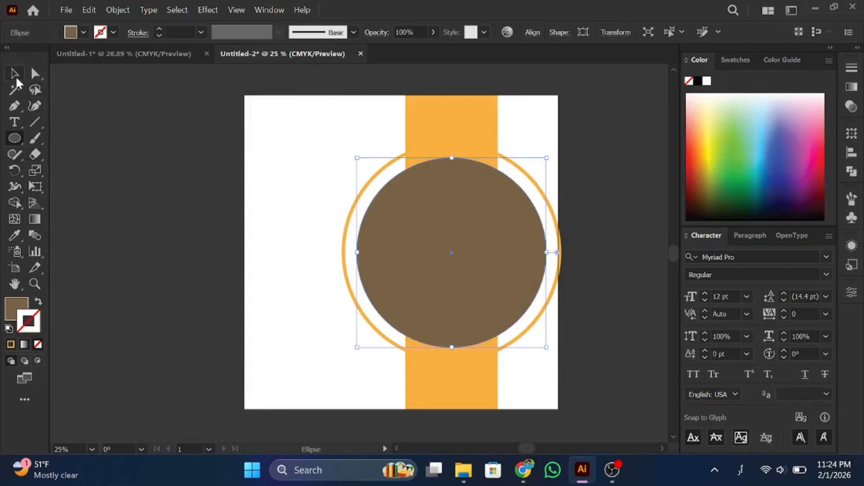
# Step: Drag the yellow armchair photo from File Explorer onto the brown circle
pyautogui.click(14, 74)
pyautogui.click(464, 470)
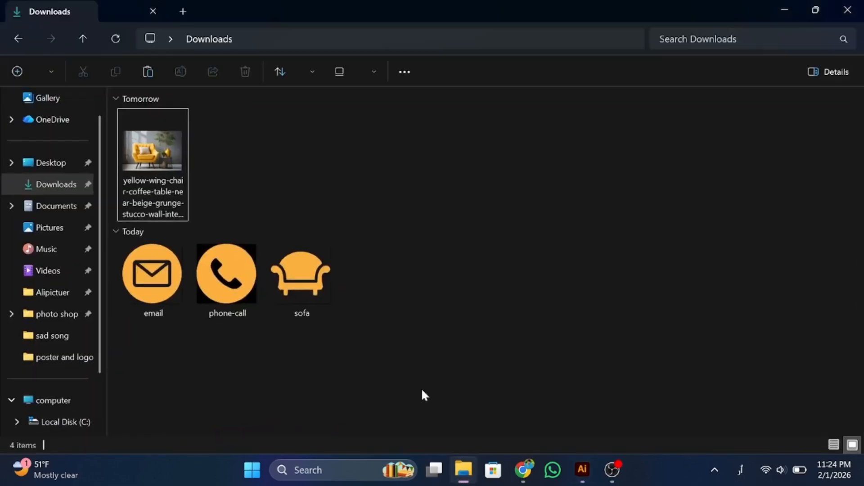
pyautogui.moveTo(153, 150); pyautogui.dragTo(410, 234)
pyautogui.moveTo(439, 263); pyautogui.dragTo(469, 298)
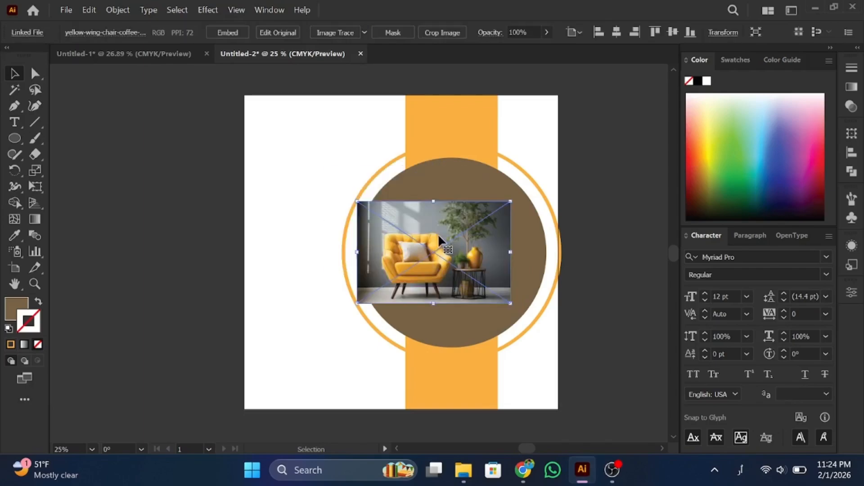
# Step: Bring the brown circle to the front and make it a clipping mask over the photo
pyautogui.click(452, 168)
pyautogui.rightClick(452, 168)
pyautogui.moveTo(540, 381)
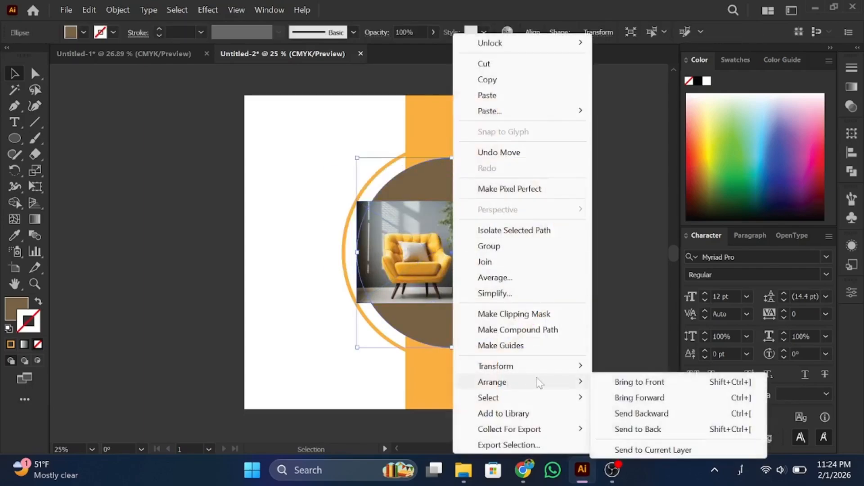
pyautogui.click(667, 389)
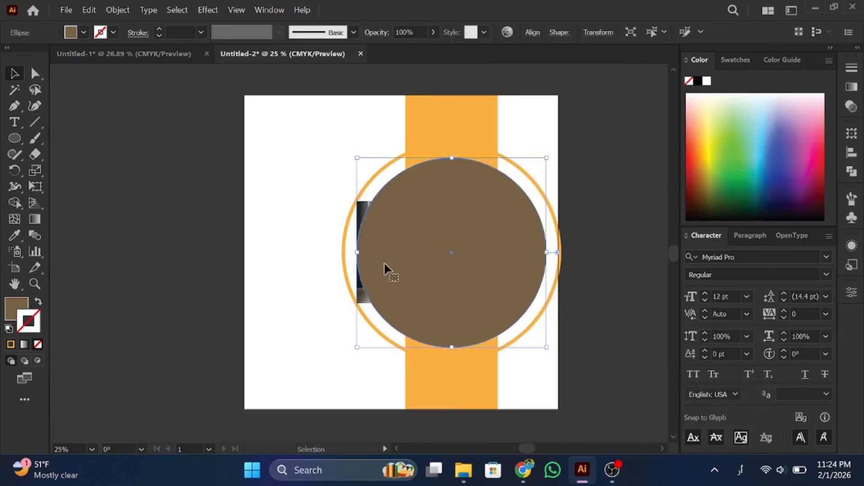
pyautogui.keyDown('shift'); pyautogui.click(364, 210); pyautogui.keyUp('shift')
pyautogui.rightClick(441, 252)
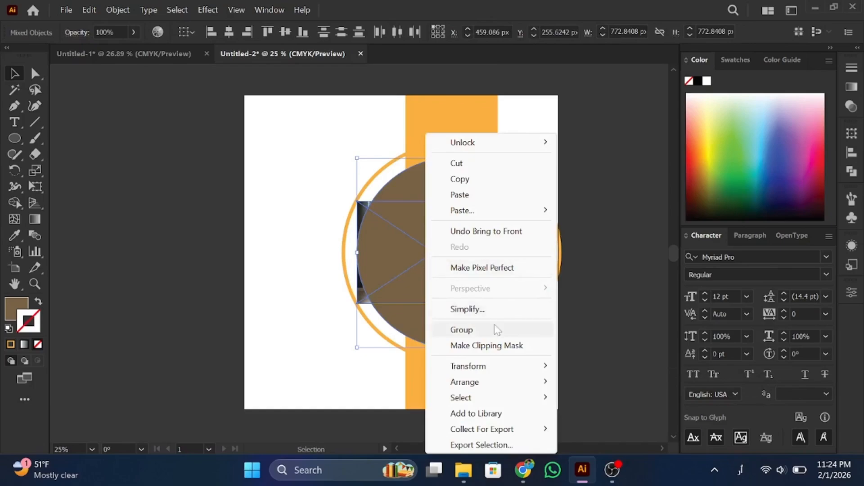
pyautogui.click(487, 345)
# Step: Enlarge and reposition the photo inside the mask to fill the circle, then exit isolation
pyautogui.doubleClick(434, 259)
pyautogui.click(451, 272)
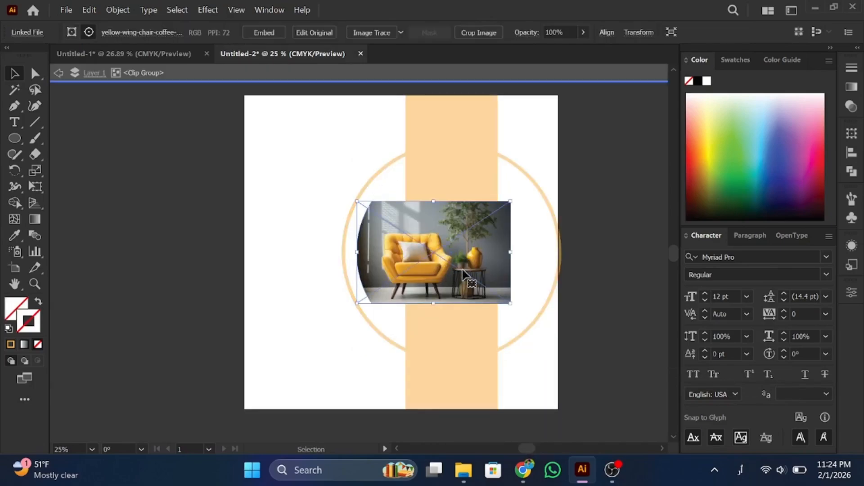
pyautogui.moveTo(510, 303); pyautogui.dragTo(569, 408)
pyautogui.moveTo(440, 262); pyautogui.dragTo(449, 266)
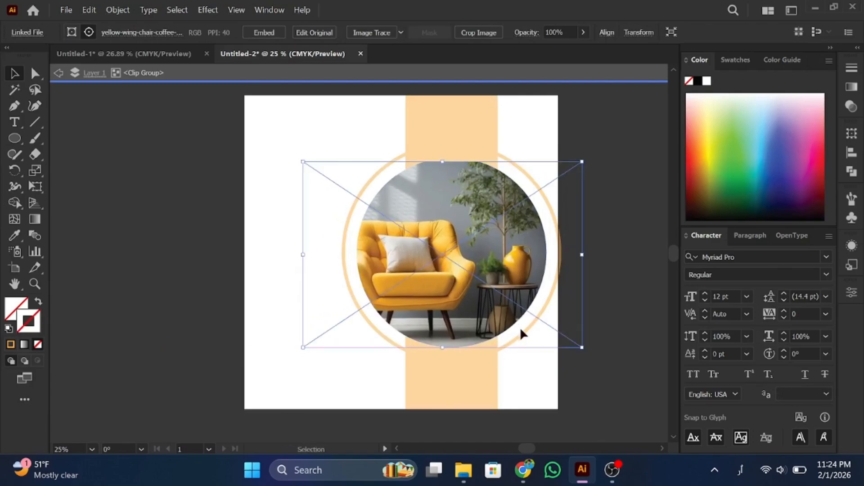
pyautogui.moveTo(581, 347); pyautogui.dragTo(586, 353)
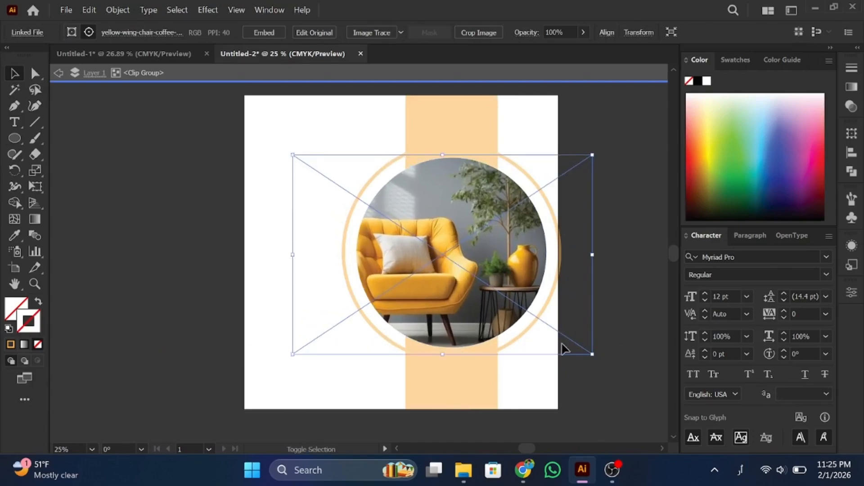
pyautogui.moveTo(477, 258); pyautogui.dragTo(480, 256)
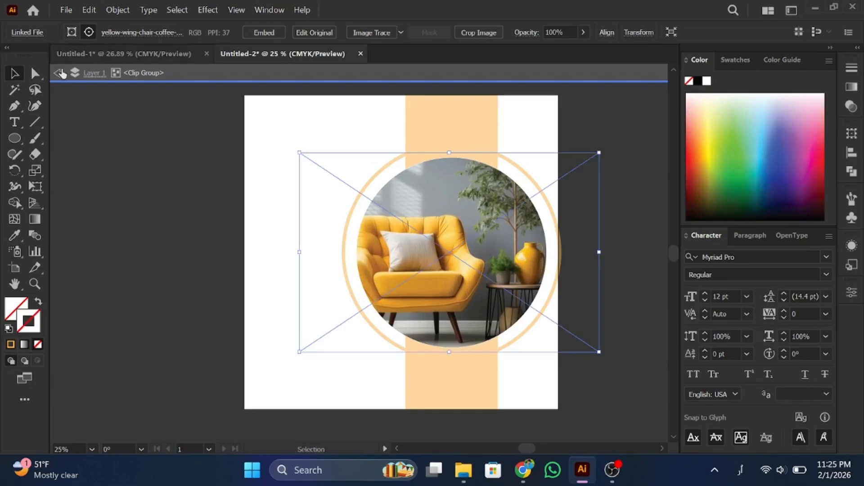
pyautogui.click(59, 73)
pyautogui.click(59, 73)
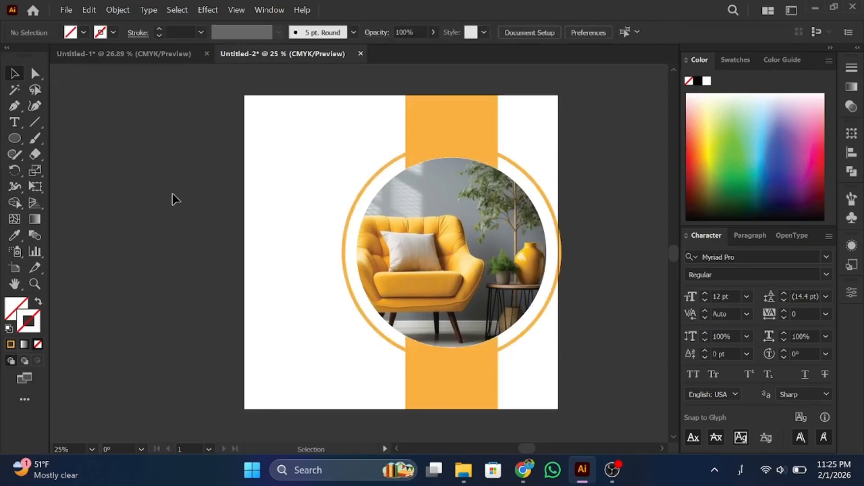
# Step: Draw a small white-filled circle at the top of the orange band
pyautogui.click(23, 141)
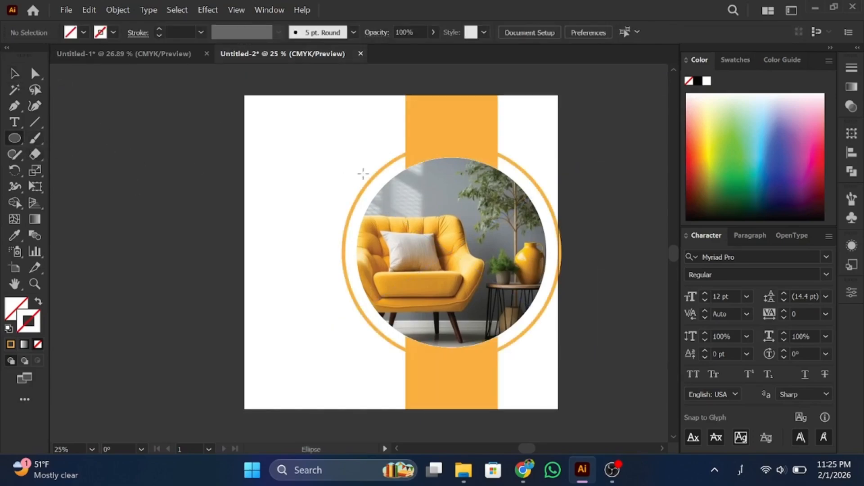
pyautogui.click(734, 59)
pyautogui.click(709, 104)
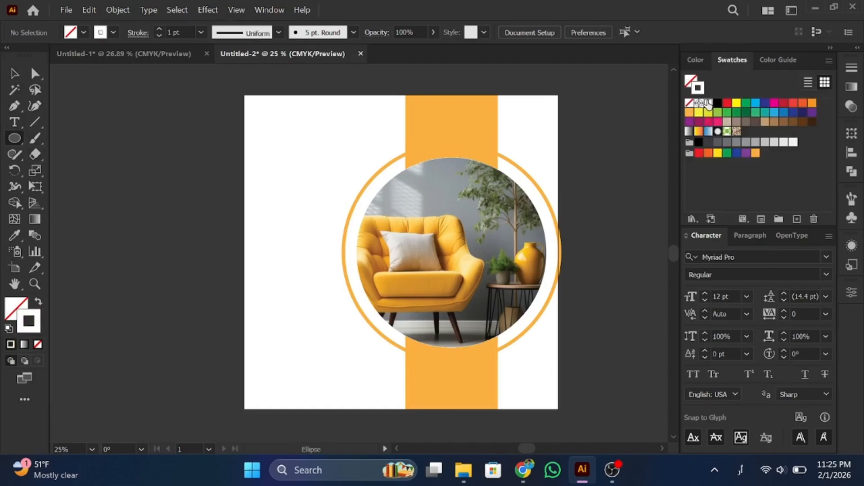
pyautogui.click(38, 302)
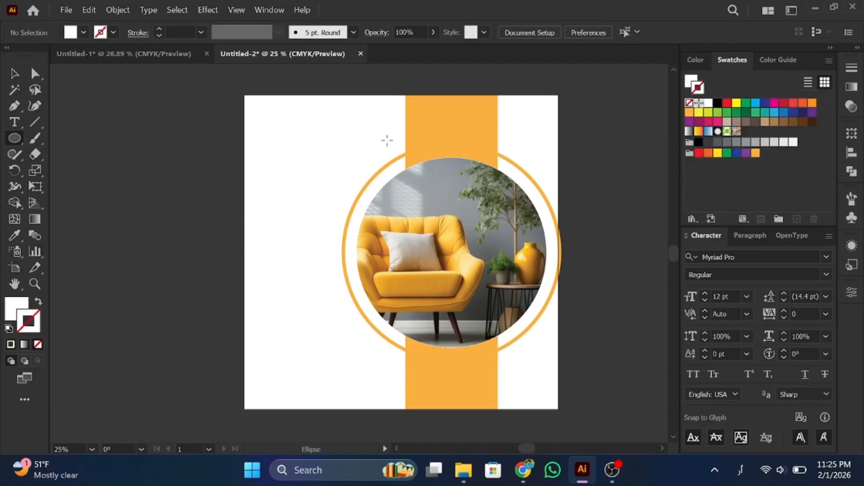
pyautogui.moveTo(421, 126); pyautogui.dragTo(514, 133)
pyautogui.click(15, 74)
pyautogui.click(121, 111)
# Step: Duplicate it into a row of three dots and copy the row to the band's bottom
pyautogui.hotkey('ctrl', 'd')
pyautogui.click(485, 129)
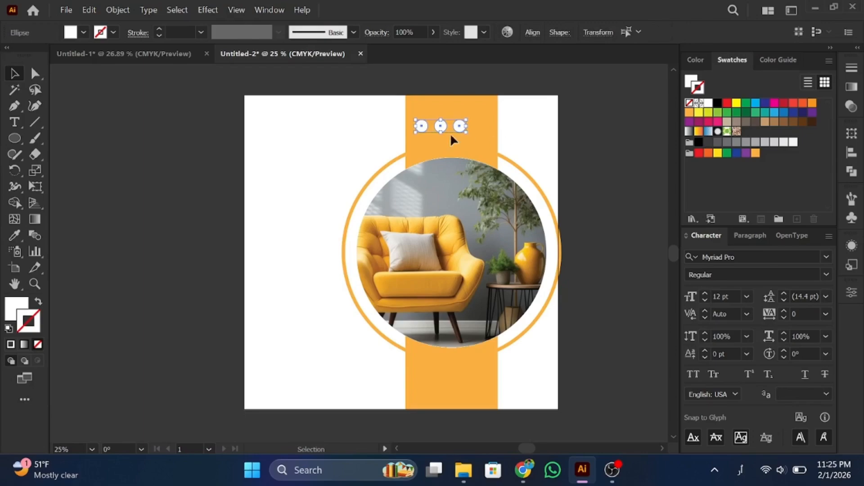
pyautogui.moveTo(437, 124)
pyautogui.mouseDown()
pyautogui.moveTo(451, 129)
pyautogui.moveTo(450, 119)
pyautogui.mouseUp()
pyautogui.moveTo(406, 103); pyautogui.dragTo(422, 387)
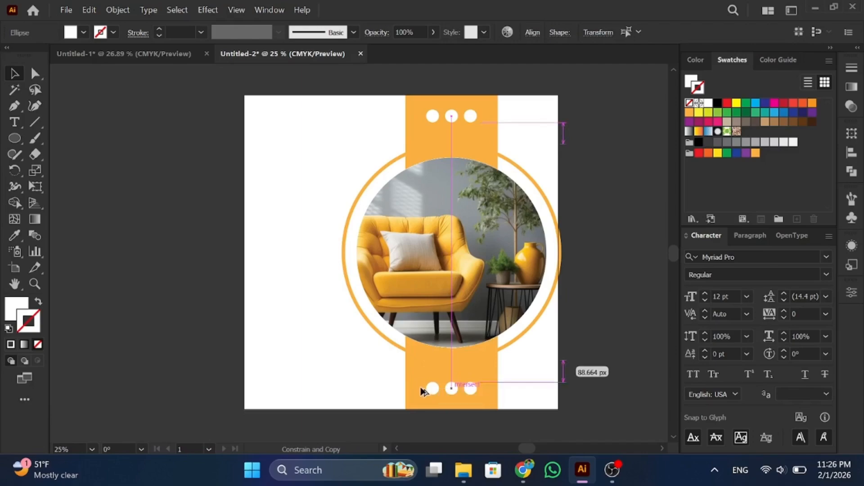
pyautogui.click(288, 313)
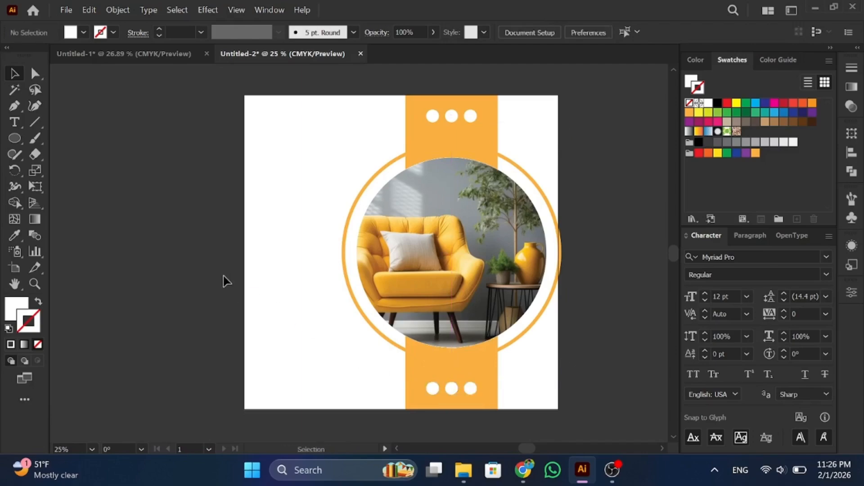
pyautogui.click(464, 470)
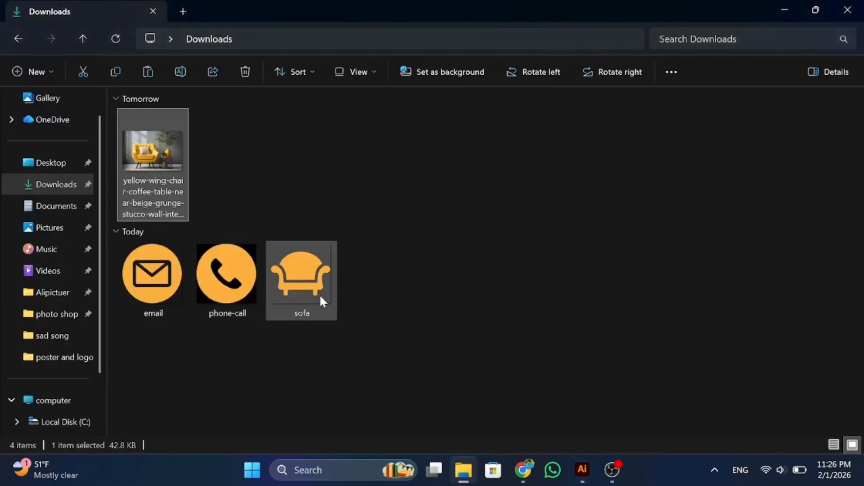
# Step: Drag sofa.png from the Downloads folder onto the artboard's top-left corner
pyautogui.moveTo(321, 295); pyautogui.dragTo(264, 118)
# Step: Type 'LOGO HERE' in black at 21 pt beside the sofa icon
pyautogui.click(289, 183)
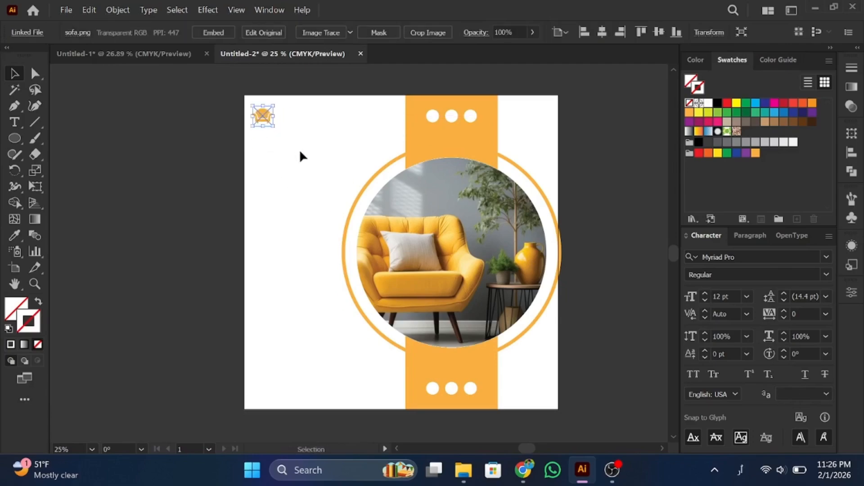
pyautogui.click(294, 150)
pyautogui.click(18, 125)
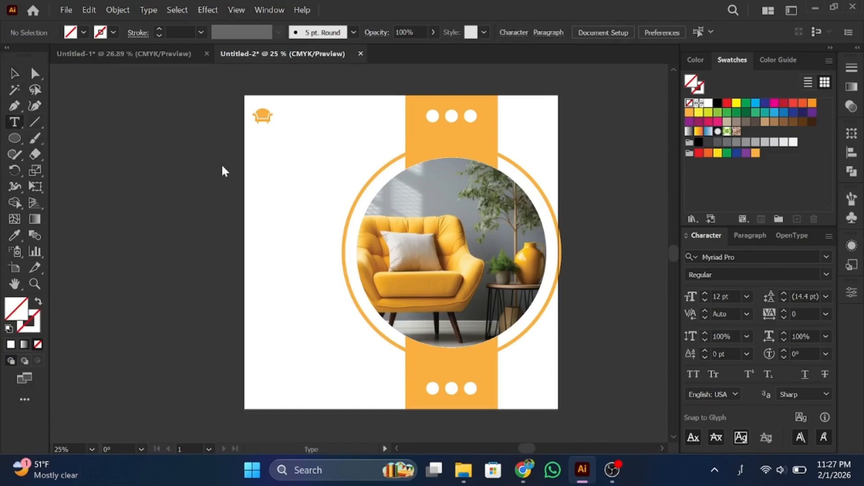
pyautogui.click(717, 104)
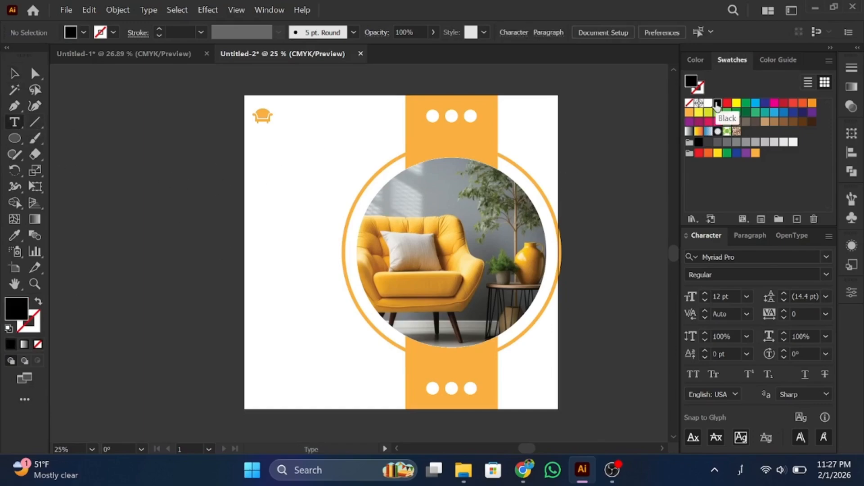
pyautogui.click(284, 116)
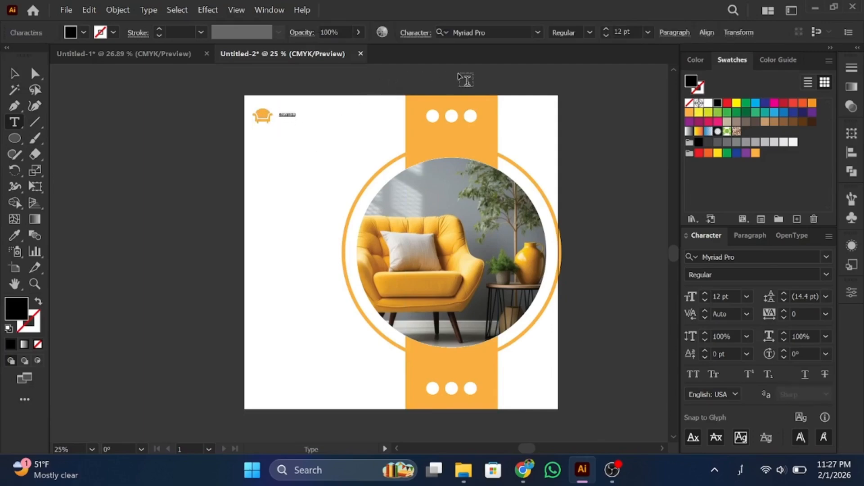
pyautogui.click(648, 32)
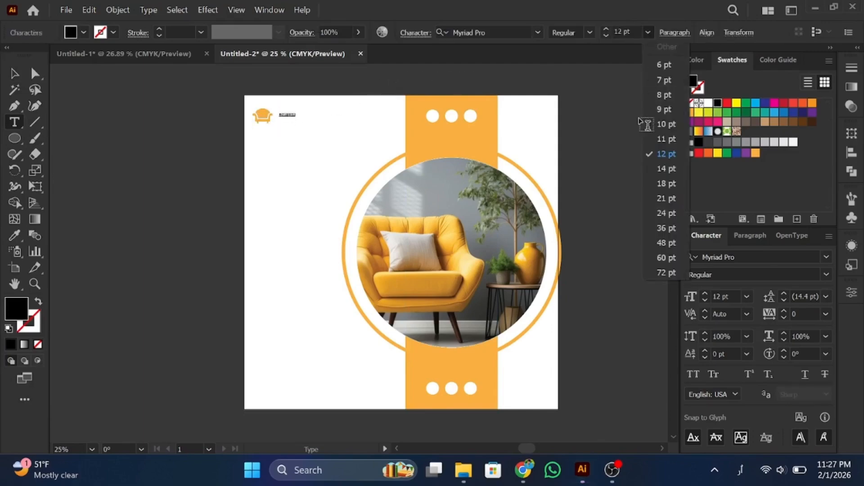
pyautogui.click(666, 199)
pyautogui.scroll(2, 332, 130)
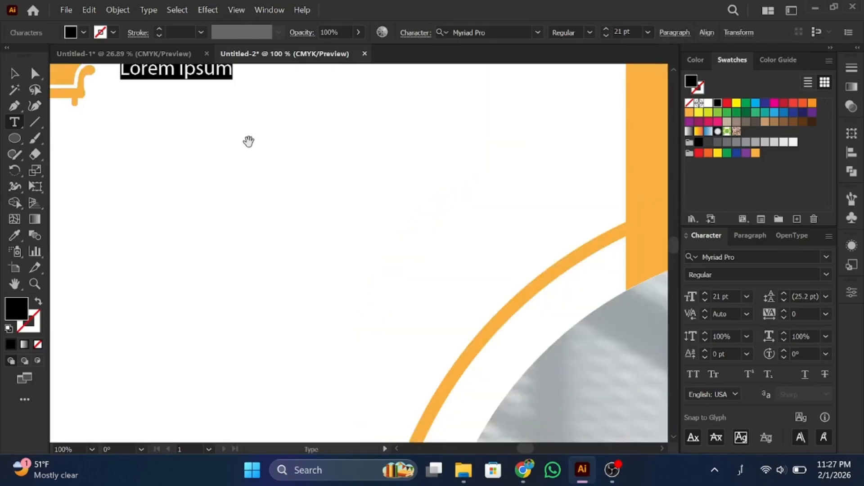
pyautogui.scroll(-1, 248, 141)
pyautogui.write('LO')
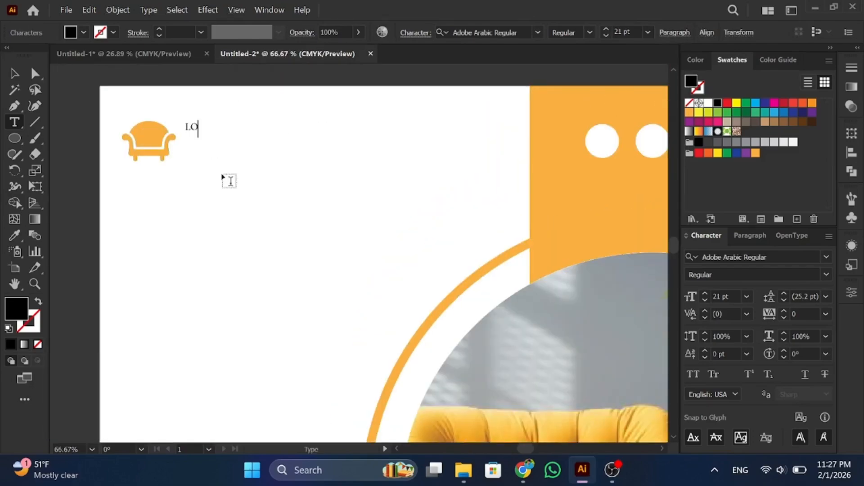
pyautogui.write('GO HERE')
pyautogui.press('Escape')
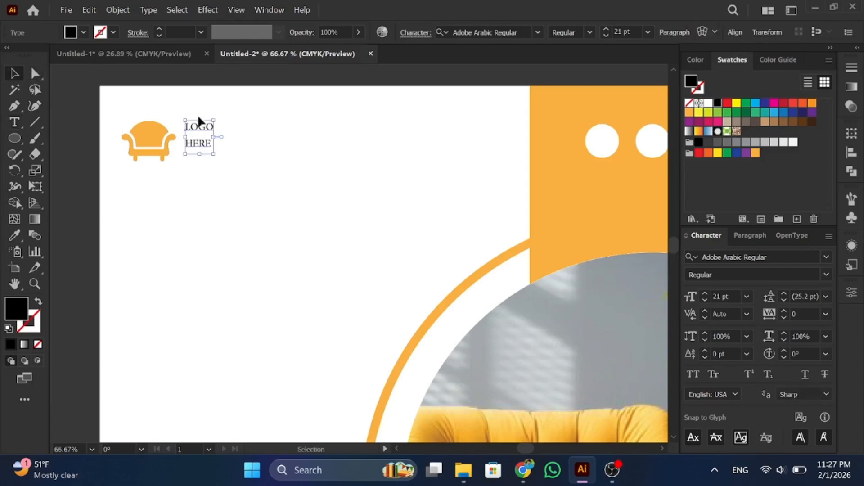
# Step: Set the text to Source Sans Variable Bold with 20 pt leading
pyautogui.click(821, 259)
pyautogui.write('SA')
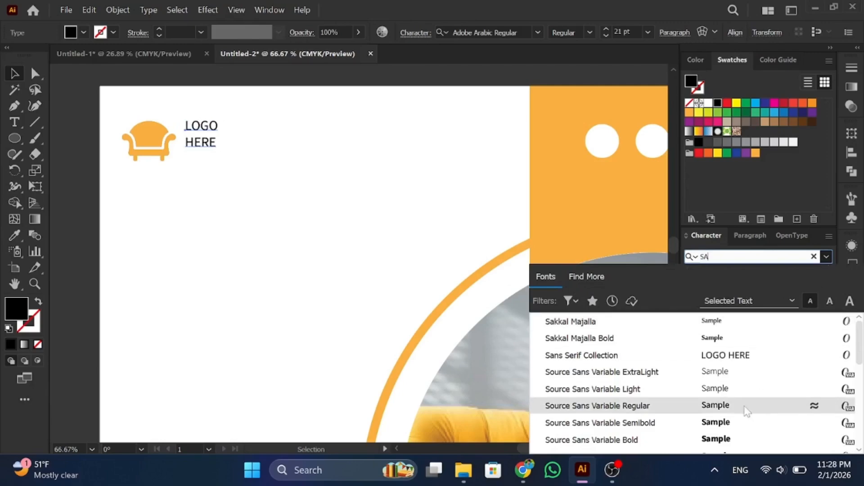
pyautogui.click(730, 439)
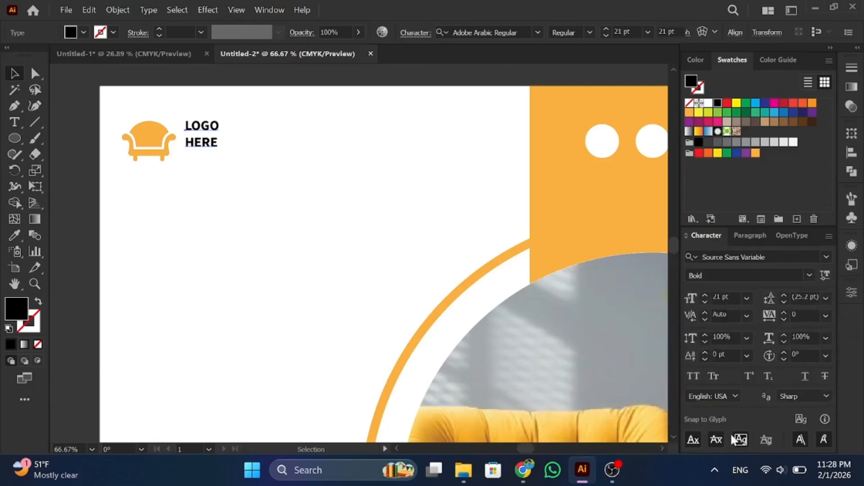
pyautogui.click(783, 299)
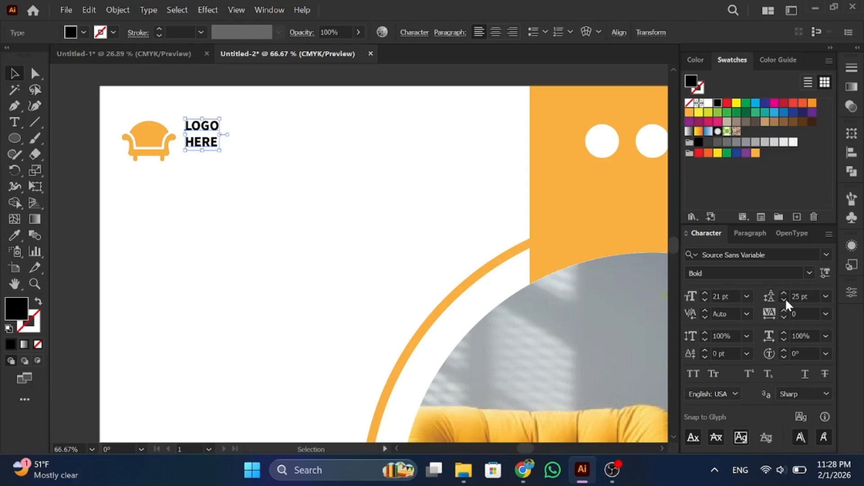
pyautogui.click(783, 300)
pyautogui.click(784, 299)
pyautogui.click(784, 300)
pyautogui.click(784, 300)
# Step: Colour the word HERE orange and position the text next to the sofa icon
pyautogui.doubleClick(210, 139)
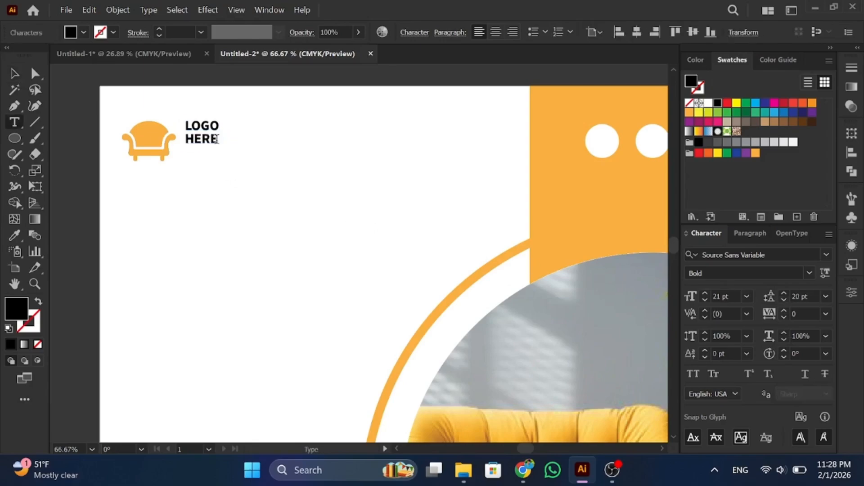
pyautogui.doubleClick(207, 139)
pyautogui.click(755, 153)
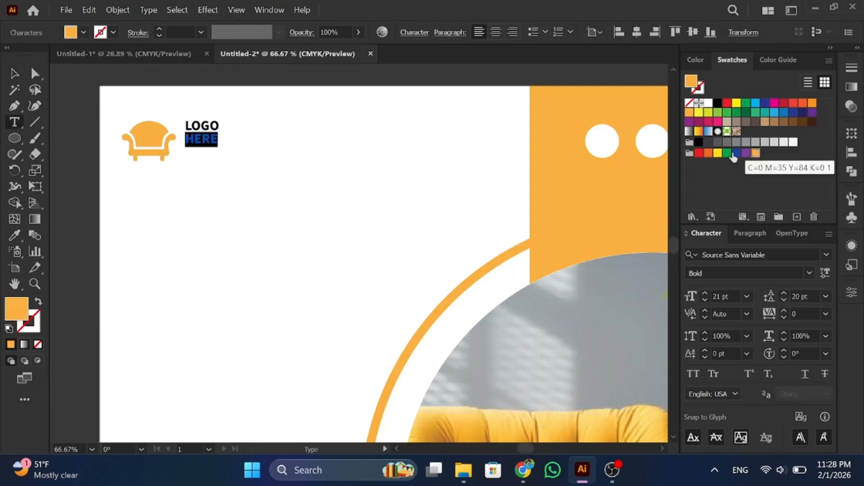
pyautogui.press('Escape')
pyautogui.moveTo(200, 131); pyautogui.dragTo(221, 164)
pyautogui.hotkey('ctrl', 'z')
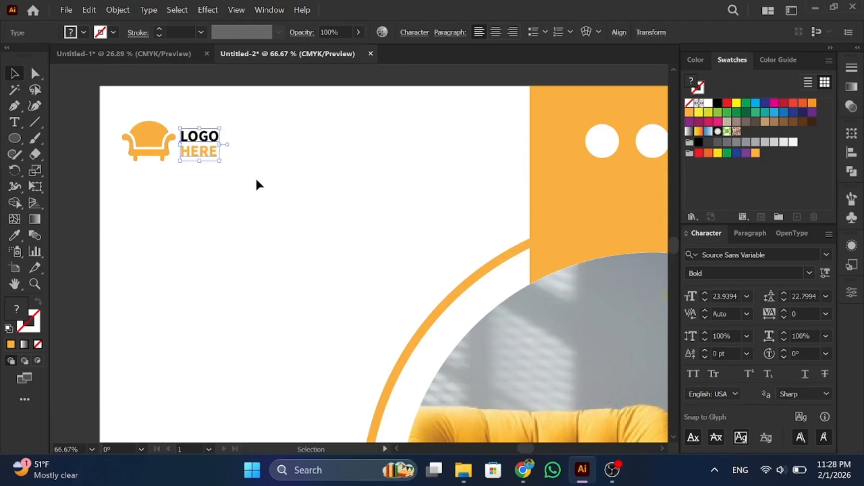
# Step: Alt-drag a copy of the LOGO HERE text to the lower left
pyautogui.click(256, 185)
pyautogui.scroll(-3, 255, 207)
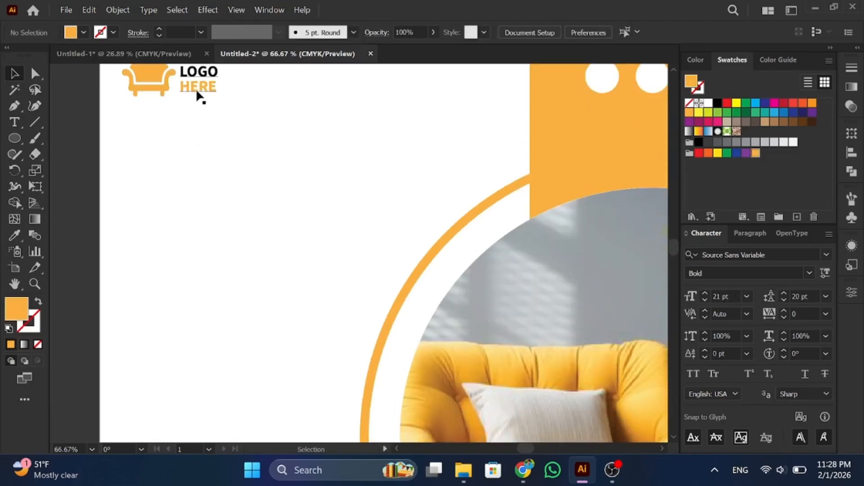
pyautogui.moveTo(197, 90); pyautogui.dragTo(182, 228)
# Step: Retype the copied text as 'MODERN FURNITURE' with FURNITURE in orange
pyautogui.doubleClick(135, 202)
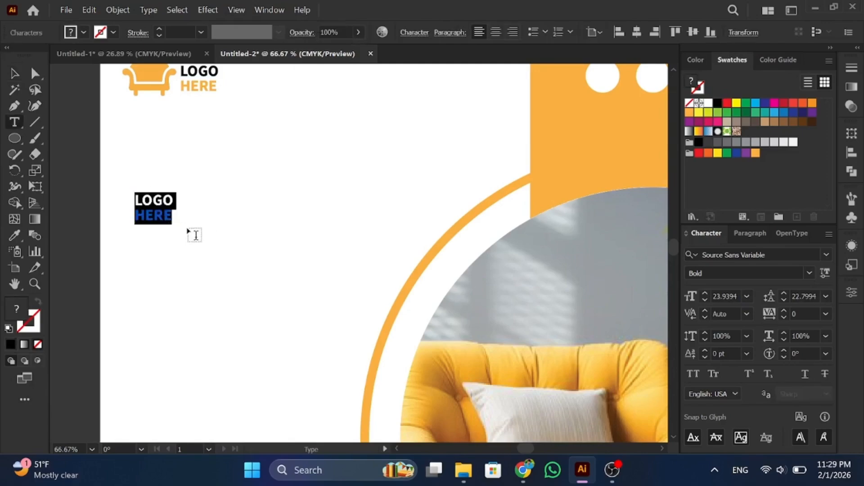
pyautogui.write('MOD')
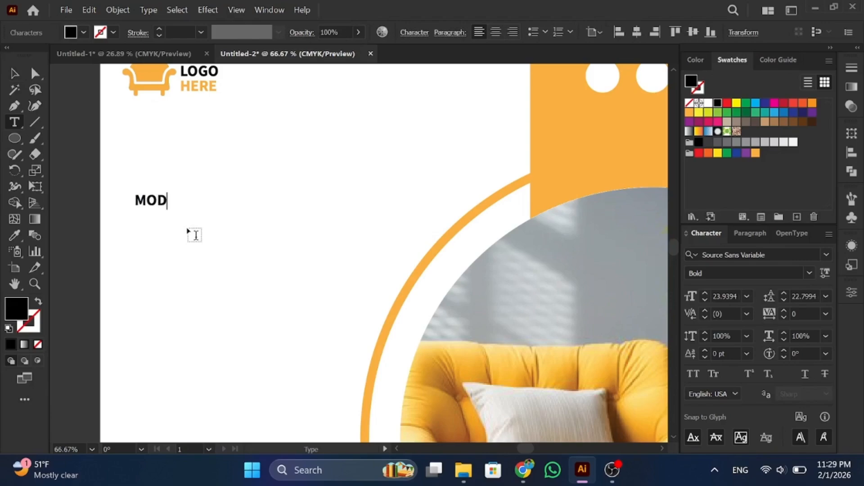
pyautogui.write('ERN FU')
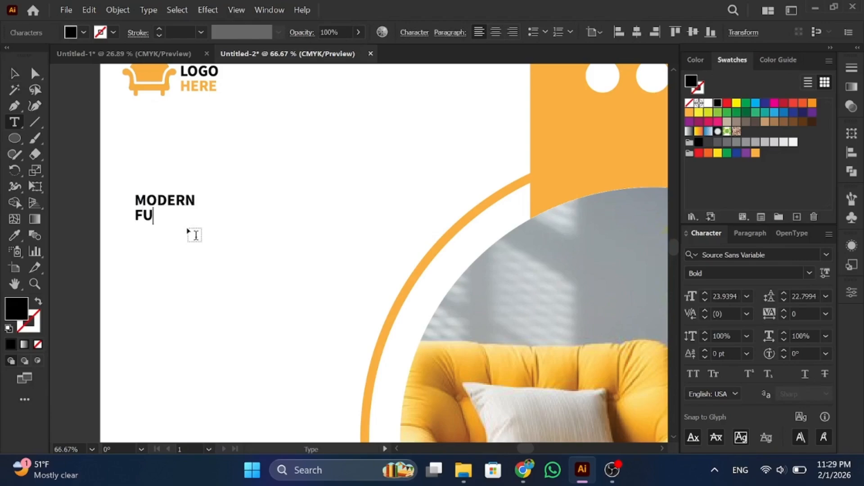
pyautogui.write('RNITU')
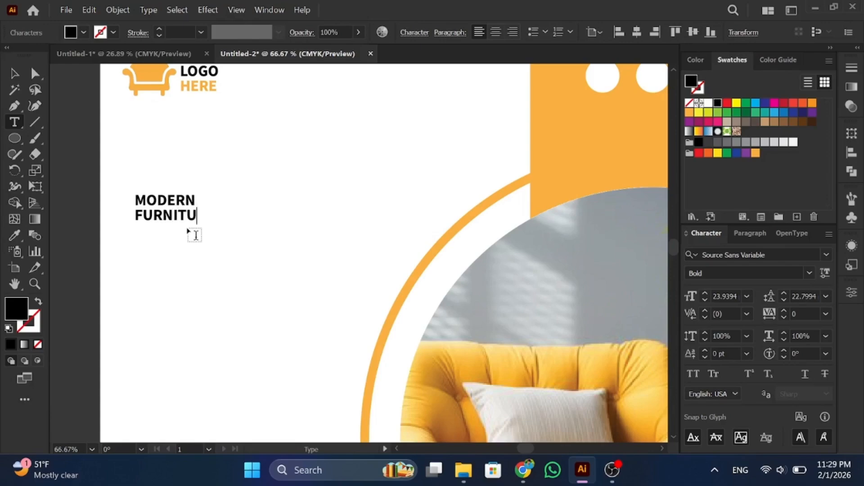
pyautogui.write('RE')
pyautogui.doubleClick(139, 211)
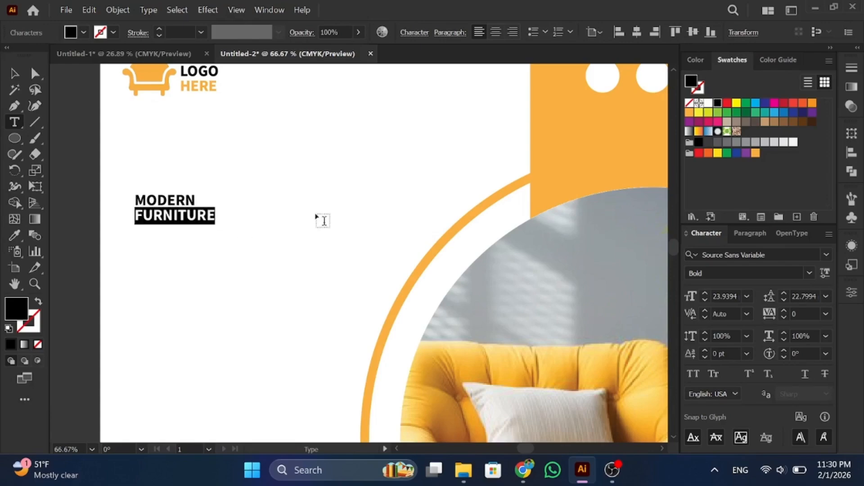
pyautogui.click(756, 154)
pyautogui.press('Escape')
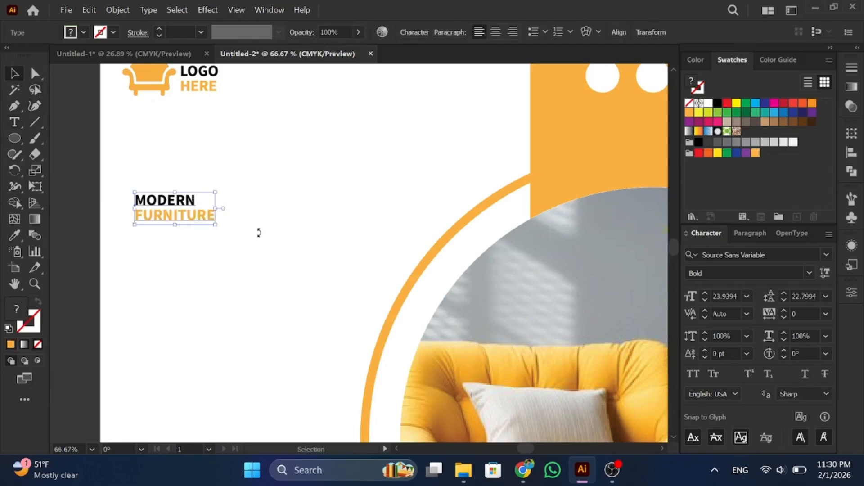
# Step: Enlarge the MODERN FURNITURE headline and move it to the upper left
pyautogui.moveTo(216, 225); pyautogui.dragTo(354, 318)
pyautogui.moveTo(250, 258); pyautogui.dragTo(236, 228)
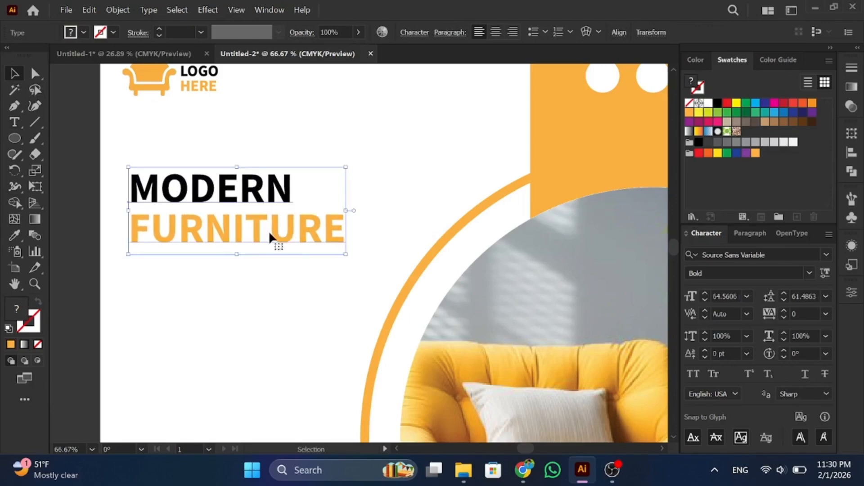
pyautogui.moveTo(346, 256); pyautogui.dragTo(357, 276)
pyautogui.click(289, 290)
pyautogui.scroll(-2, 272, 292)
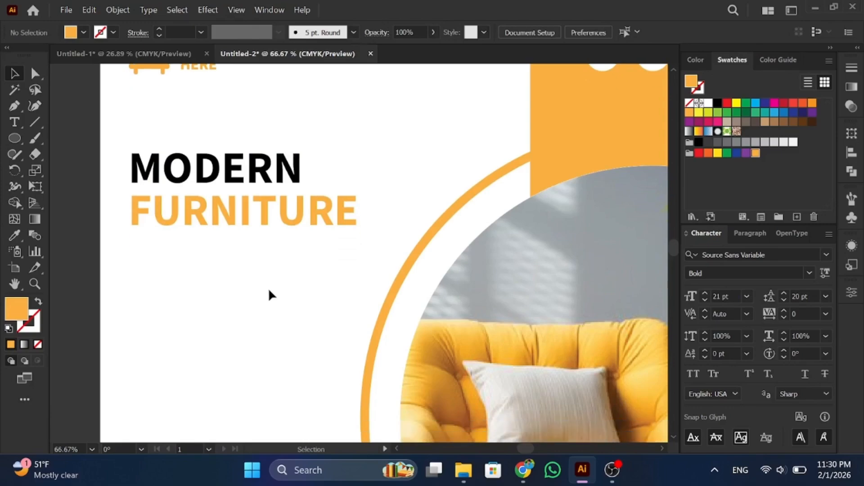
# Step: Add a lorem-ipsum paragraph text area below the headline in Semibold weight
pyautogui.press('t')
pyautogui.moveTo(131, 264); pyautogui.dragTo(348, 314)
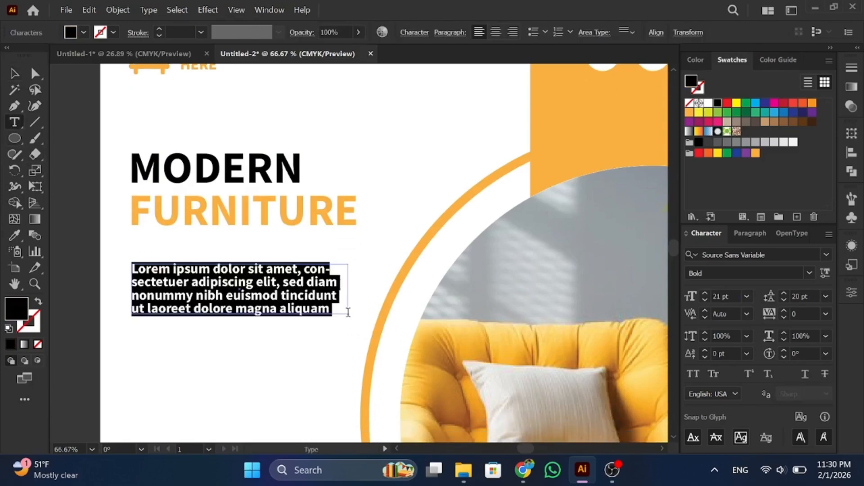
pyautogui.click(809, 272)
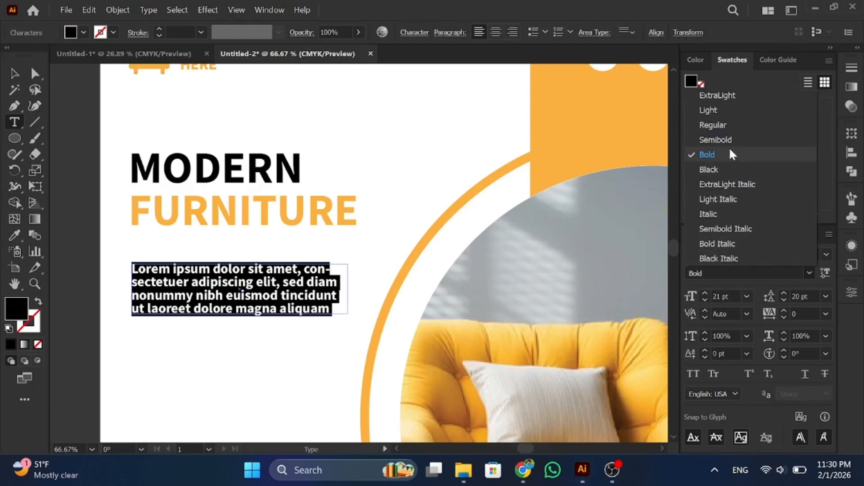
pyautogui.click(725, 136)
pyautogui.click(14, 73)
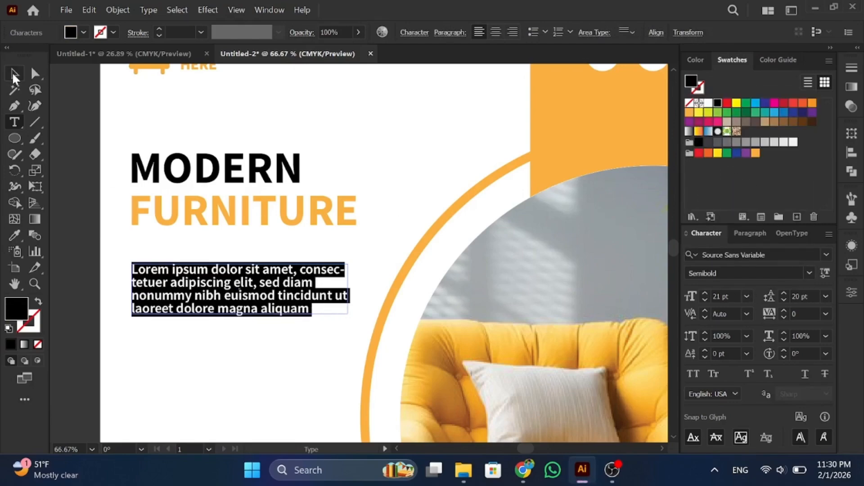
pyautogui.click(152, 395)
# Step: Nudge the paragraph slightly lower and start a new text line beneath it
pyautogui.scroll(-2, 247, 356)
pyautogui.scroll(-4, 248, 359)
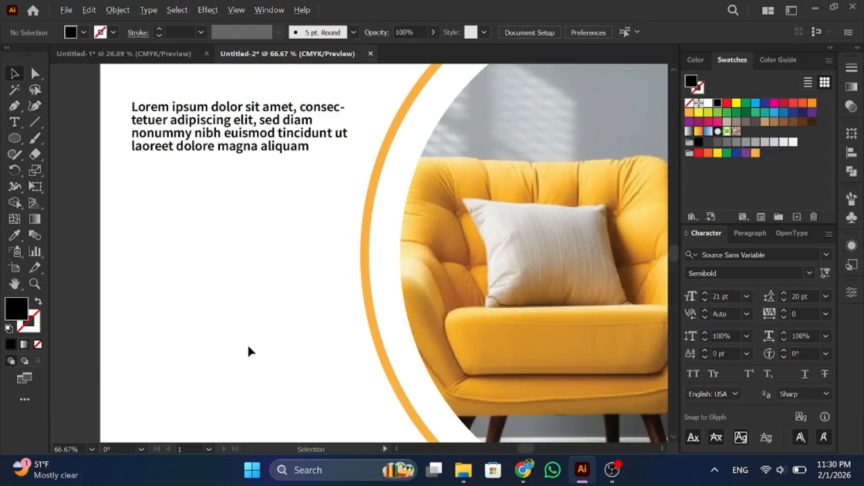
pyautogui.scroll(-1, 248, 346)
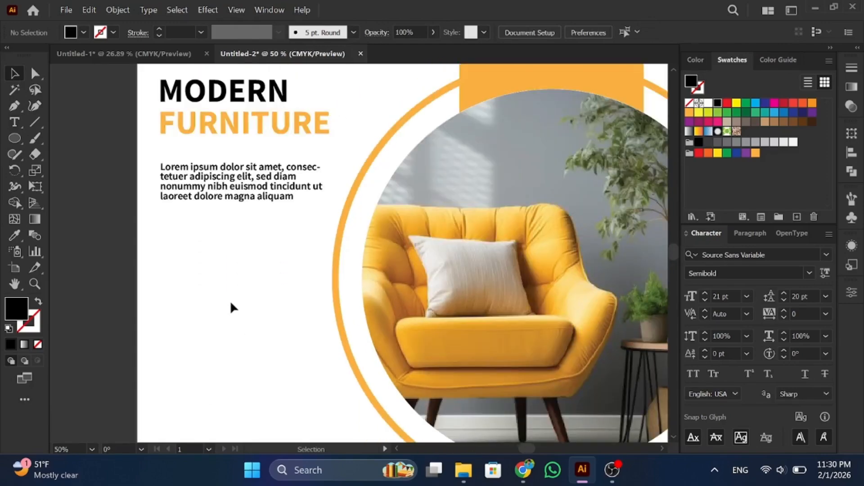
pyautogui.moveTo(225, 304); pyautogui.dragTo(205, 173)
pyautogui.press('Down')
pyautogui.press('Down')
pyautogui.press('Down')
pyautogui.press('Down')
pyautogui.press('Down')
pyautogui.press('Down')
pyautogui.press('Down')
pyautogui.press('Down')
pyautogui.press('Down')
pyautogui.press('Down')
pyautogui.press('Down')
pyautogui.press('Down')
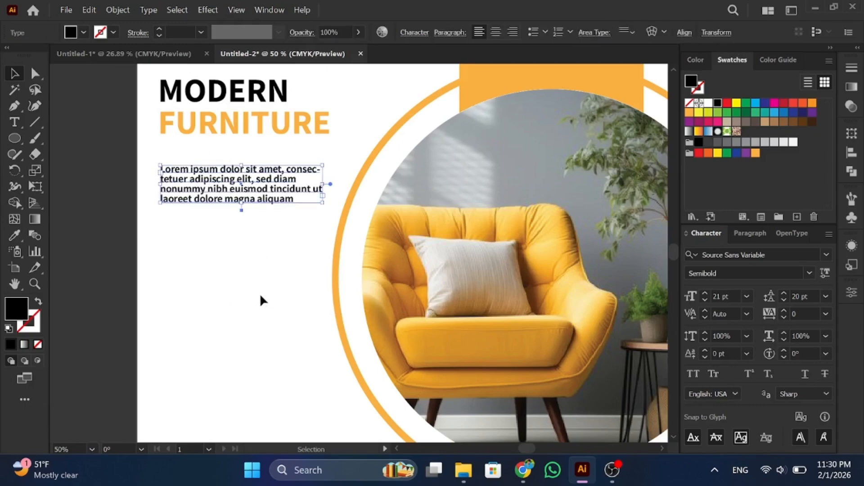
pyautogui.click(225, 293)
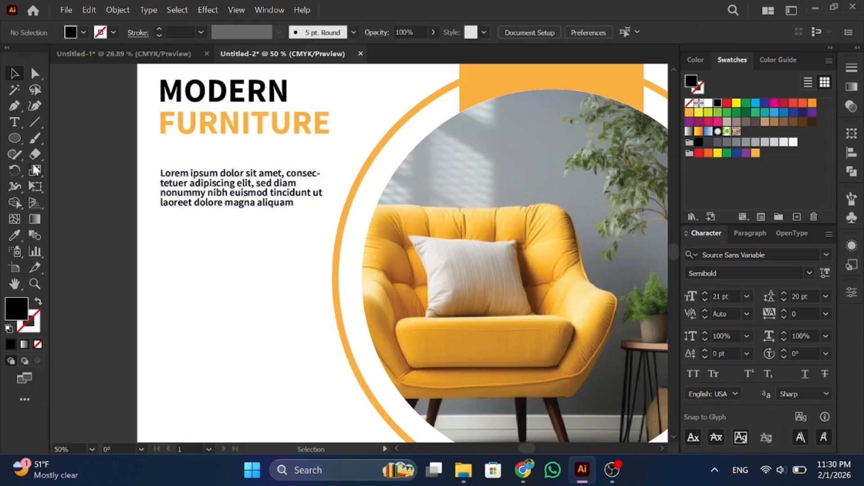
pyautogui.press('t')
pyautogui.click(164, 291)
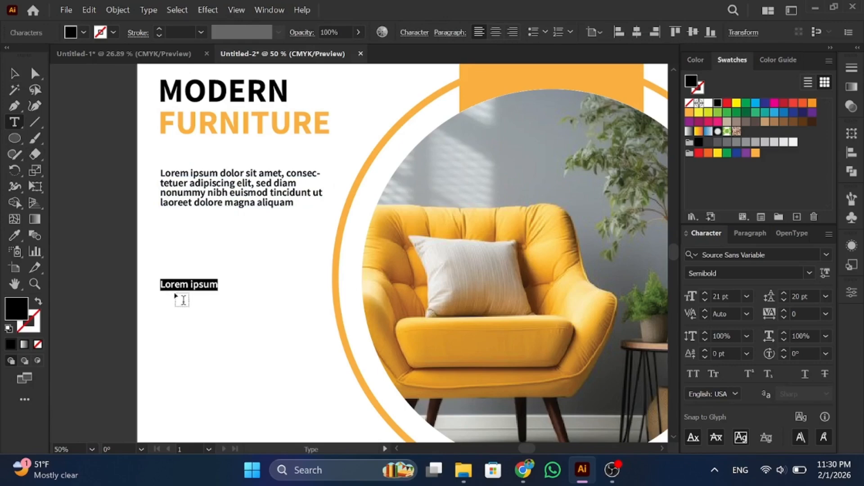
# Step: Type 'Discount Up To' and set it in Bebas Regular
pyautogui.write('Discount Up To')
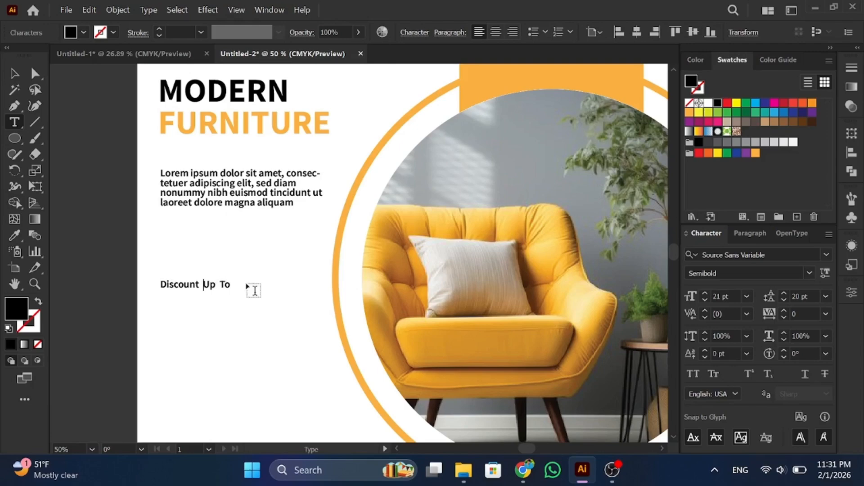
pyautogui.click(17, 73)
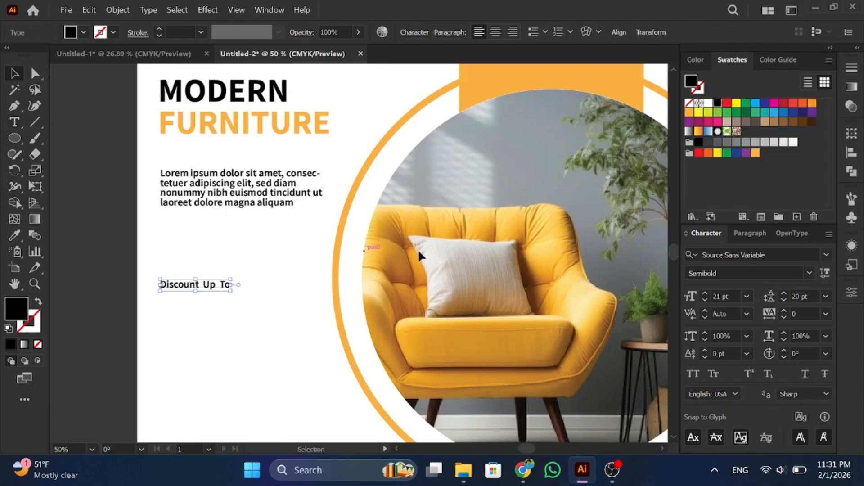
pyautogui.click(826, 254)
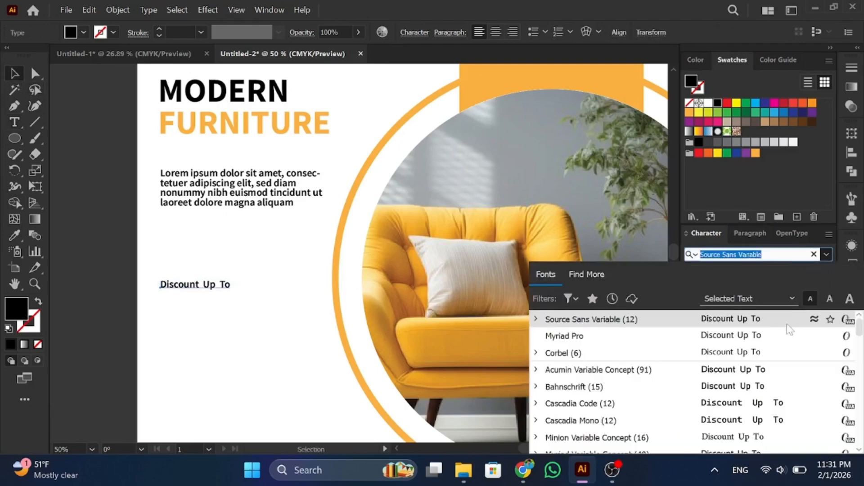
pyautogui.scroll(-2, 778, 370)
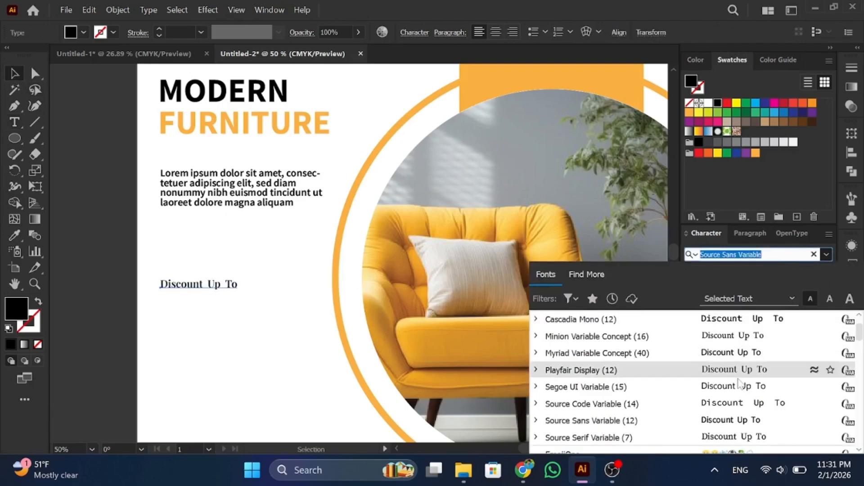
pyautogui.scroll(-3, 761, 378)
pyautogui.scroll(-2, 730, 364)
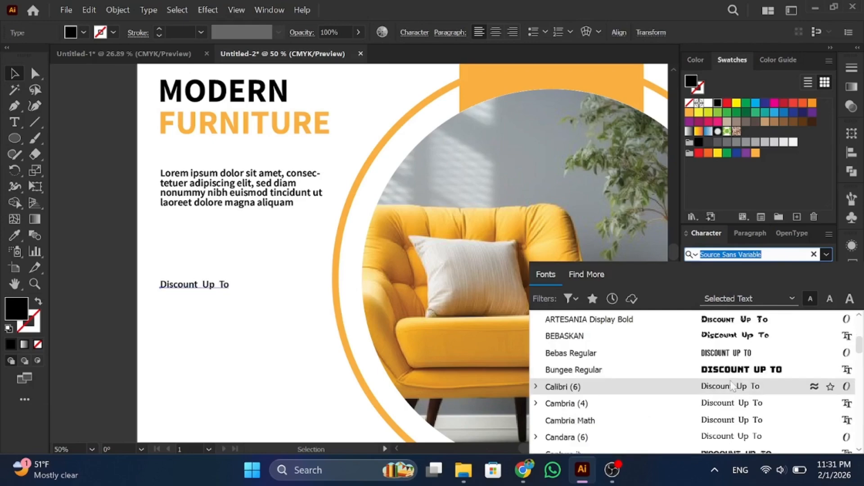
pyautogui.click(729, 356)
# Step: Rotate the text 90° to vertical at the left edge and raise tracking to 71
pyautogui.moveTo(225, 273); pyautogui.dragTo(191, 242)
pyautogui.moveTo(187, 283); pyautogui.dragTo(167, 300)
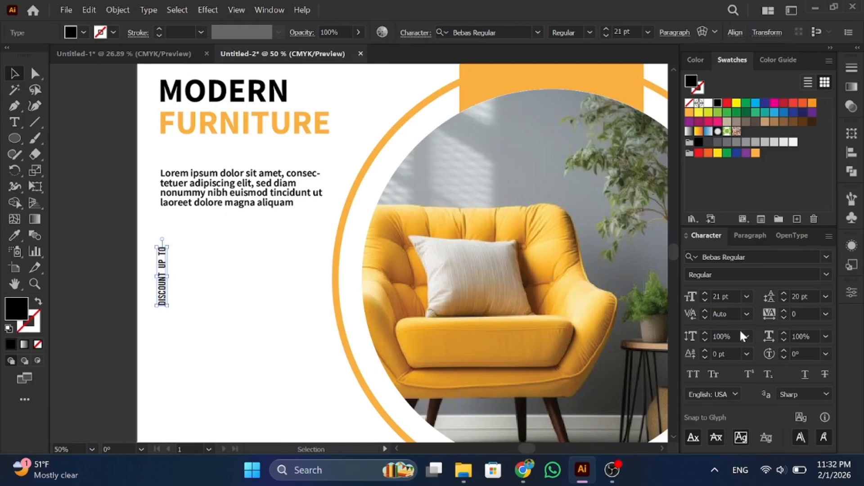
pyautogui.click(784, 310)
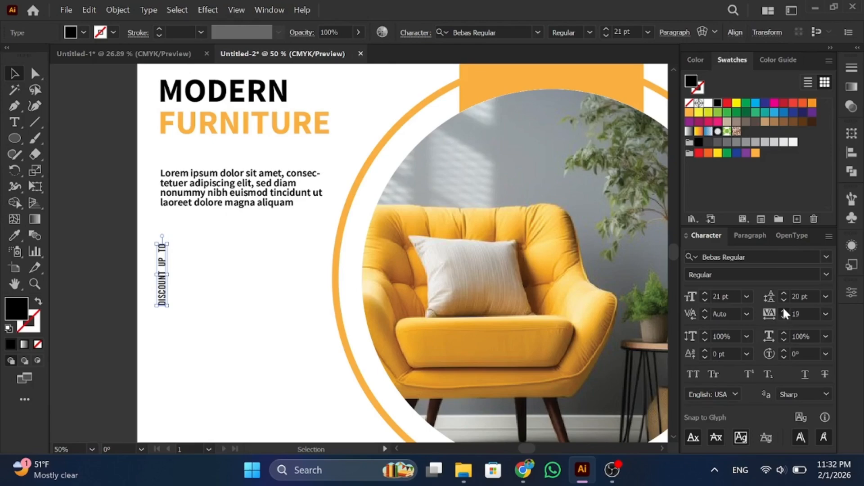
pyautogui.click(770, 314)
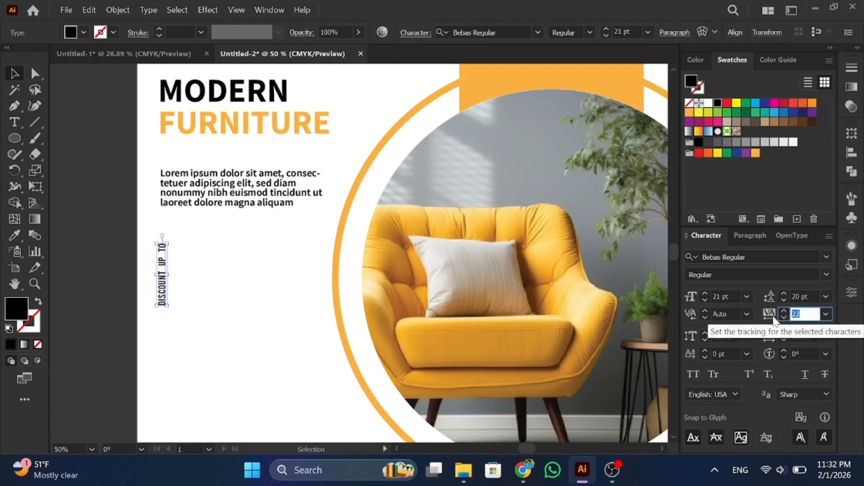
pyautogui.click(785, 310)
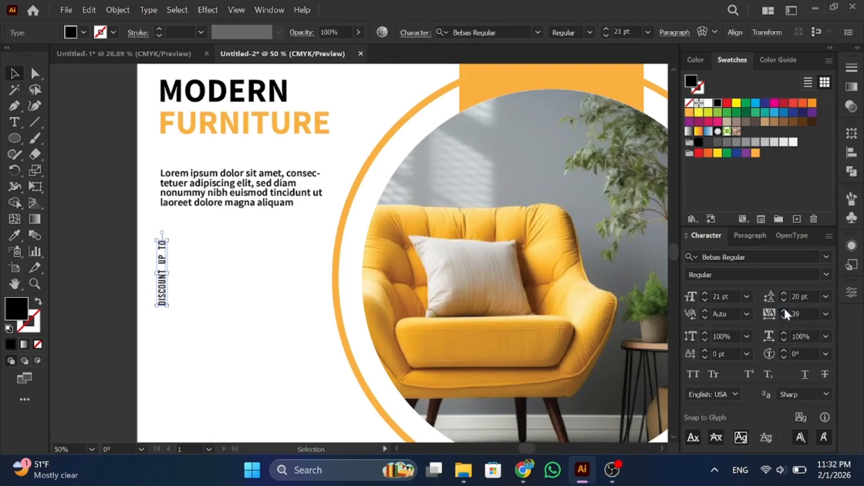
pyautogui.click(784, 310)
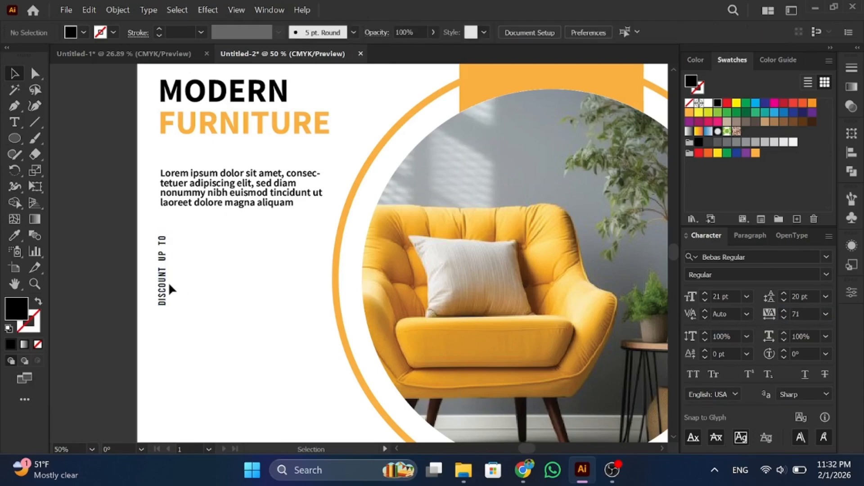
pyautogui.moveTo(166, 283); pyautogui.dragTo(182, 299)
# Step: Retype the duplicated vertical line as '50%'
pyautogui.click(210, 293)
pyautogui.tripleClick(181, 300)
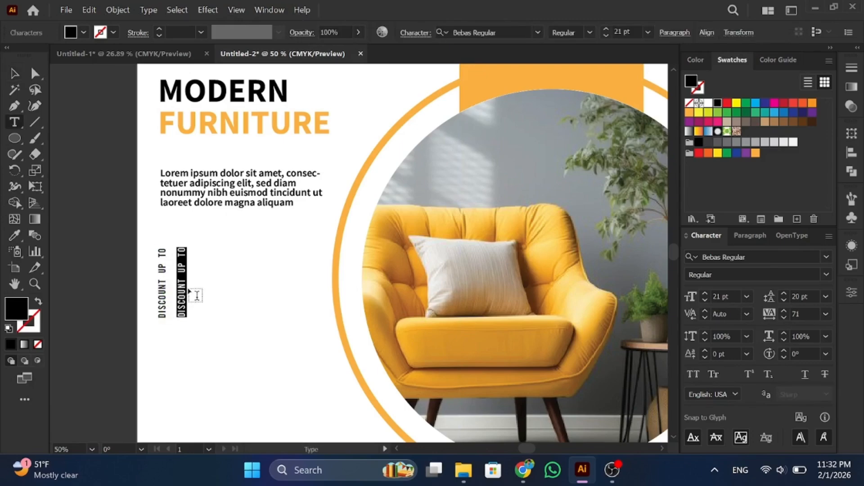
pyautogui.write('50$')
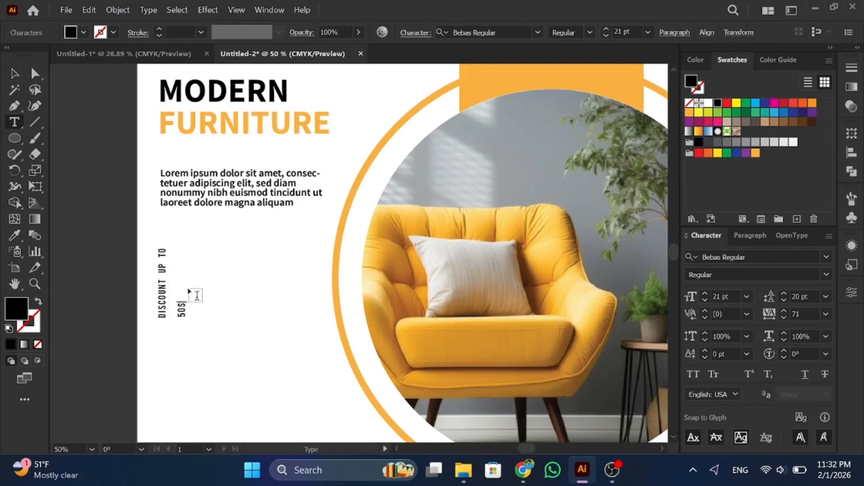
pyautogui.press('BackSpace')
pyautogui.write('%')
pyautogui.press('Escape')
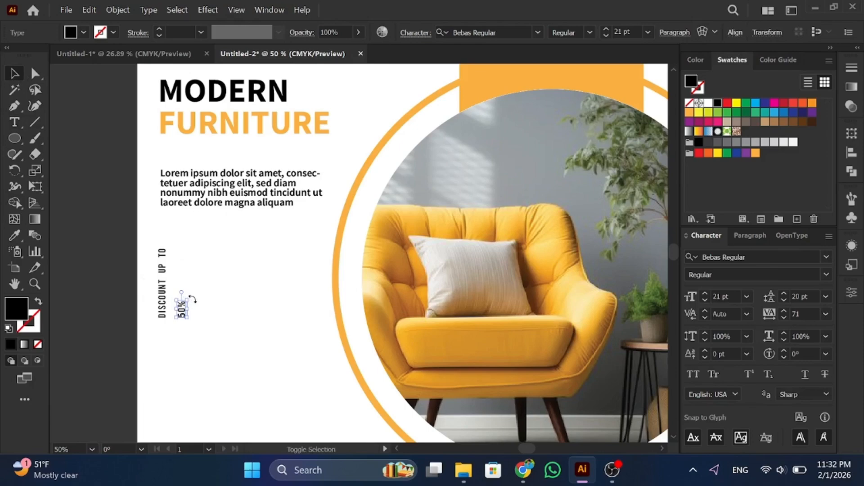
# Step: Enlarge the 50% text, fill it orange, and place it beside DISCOUNT UP TO
pyautogui.moveTo(188, 299); pyautogui.dragTo(217, 256)
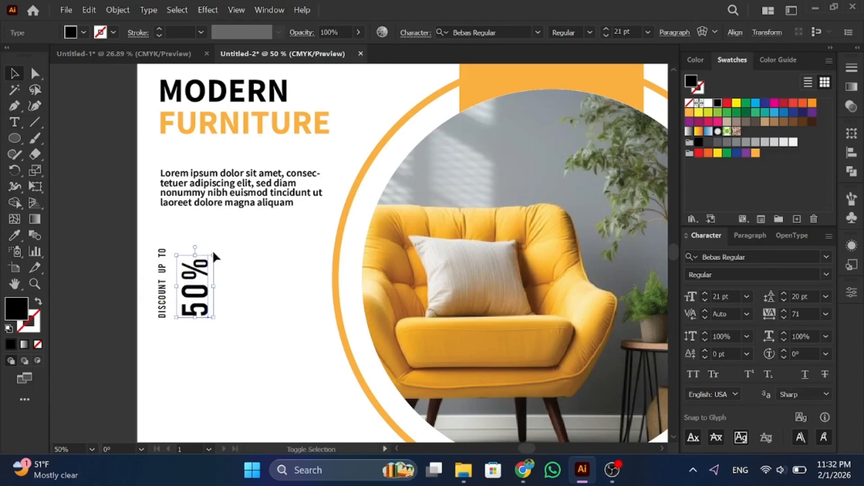
pyautogui.moveTo(198, 295); pyautogui.dragTo(191, 295)
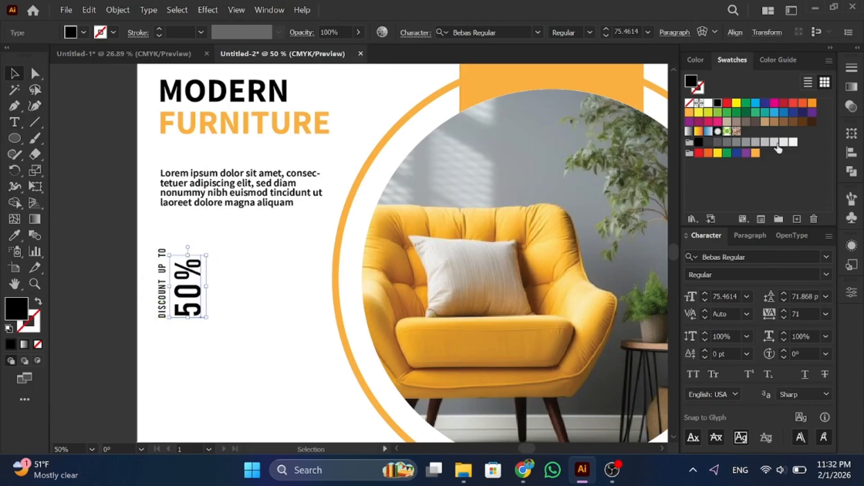
pyautogui.click(756, 154)
pyautogui.click(260, 300)
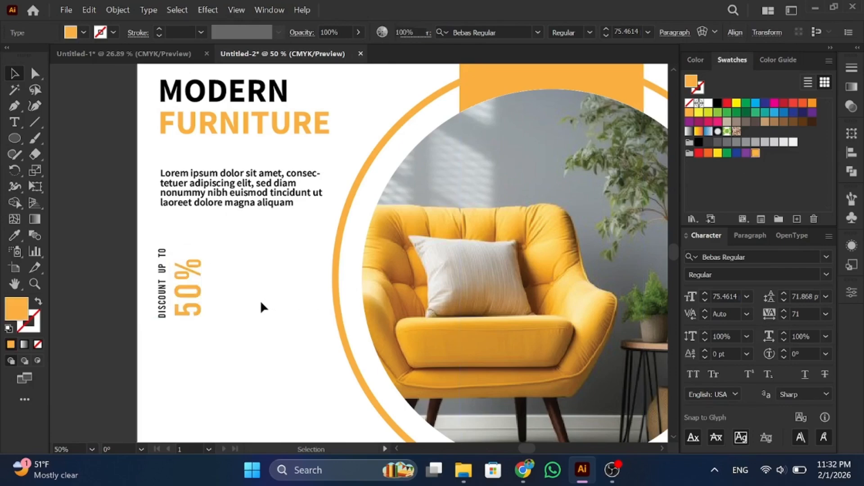
pyautogui.click(196, 296)
pyautogui.press('Left')
pyautogui.press('Left')
pyautogui.press('Left')
pyautogui.press('Left')
pyautogui.press('Left')
pyautogui.press('Left')
pyautogui.press('Left')
pyautogui.press('Left')
pyautogui.press('Left')
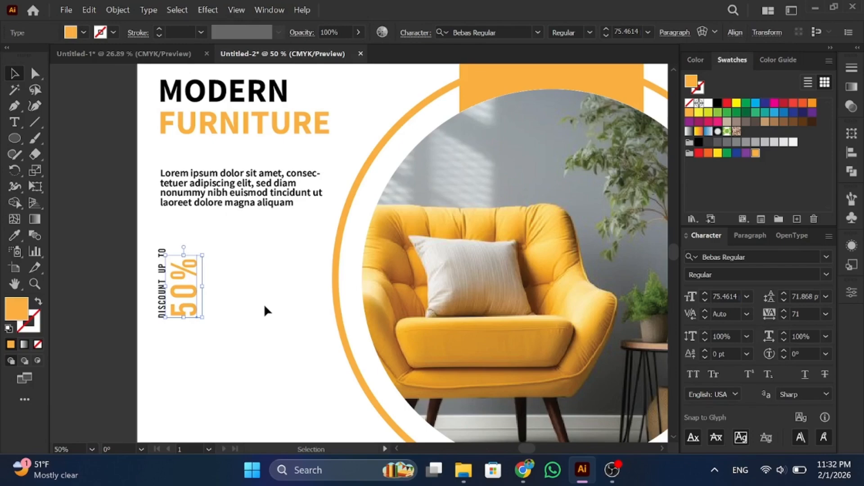
pyautogui.click(264, 304)
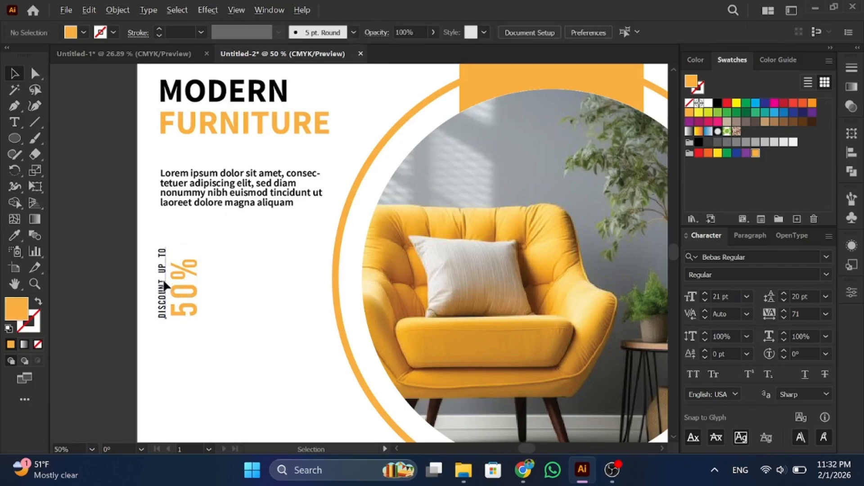
# Step: Alt-drag a copy of DISCOUNT UP TO to the right of 50% and select its words
pyautogui.moveTo(164, 282); pyautogui.dragTo(210, 284)
pyautogui.doubleClick(209, 285)
pyautogui.moveTo(207, 249); pyautogui.dragTo(207, 331)
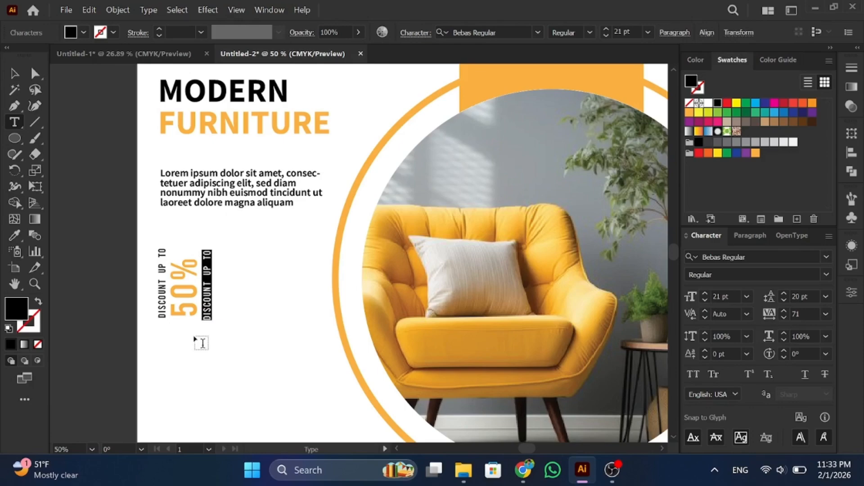
# Step: Change the copied text to dashes followed by OFF and resize it
pyautogui.press('BackSpace')
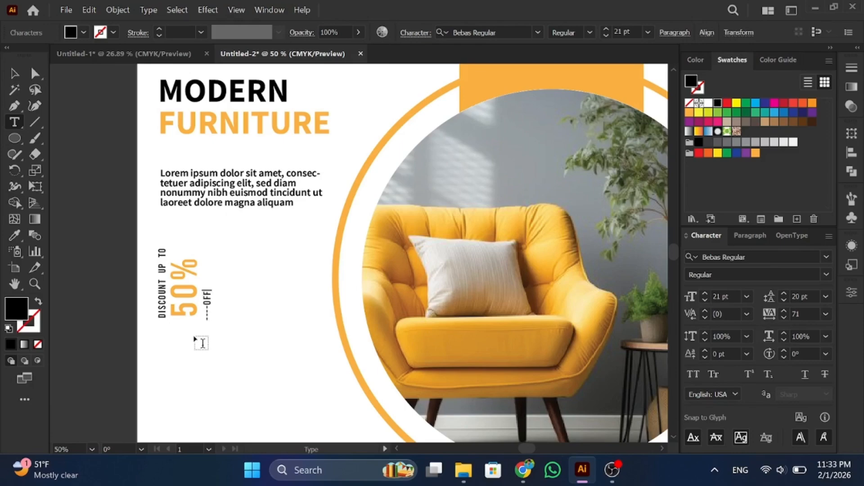
pyautogui.click(14, 74)
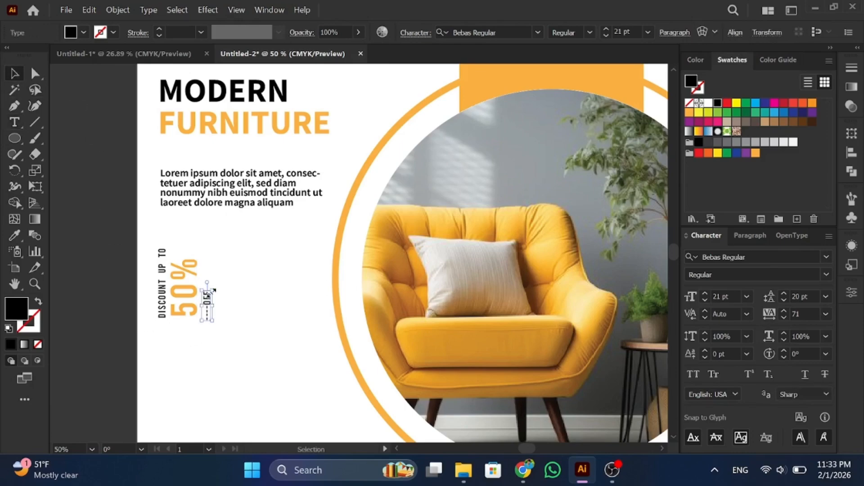
pyautogui.moveTo(216, 288)
pyautogui.mouseDown()
pyautogui.moveTo(228, 275)
pyautogui.moveTo(221, 271)
pyautogui.moveTo(232, 270)
pyautogui.moveTo(217, 287)
pyautogui.mouseUp()
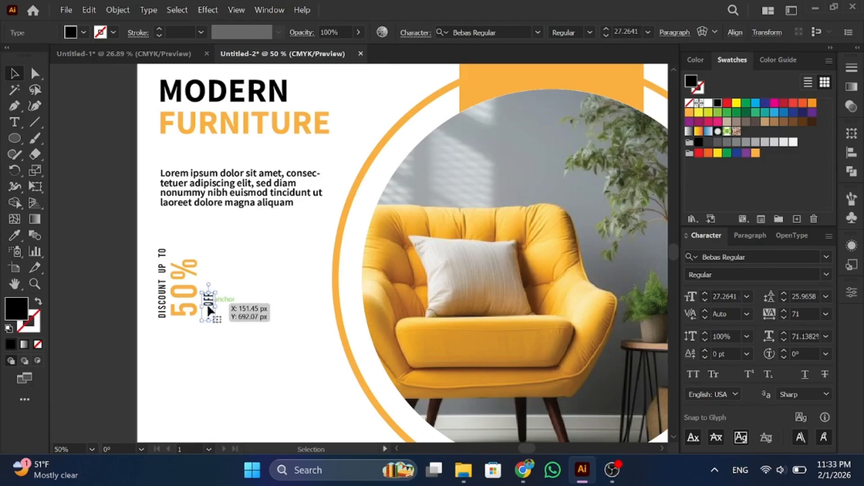
pyautogui.hotkey('ctrl', 'z')
pyautogui.hotkey('ctrl', 'z')
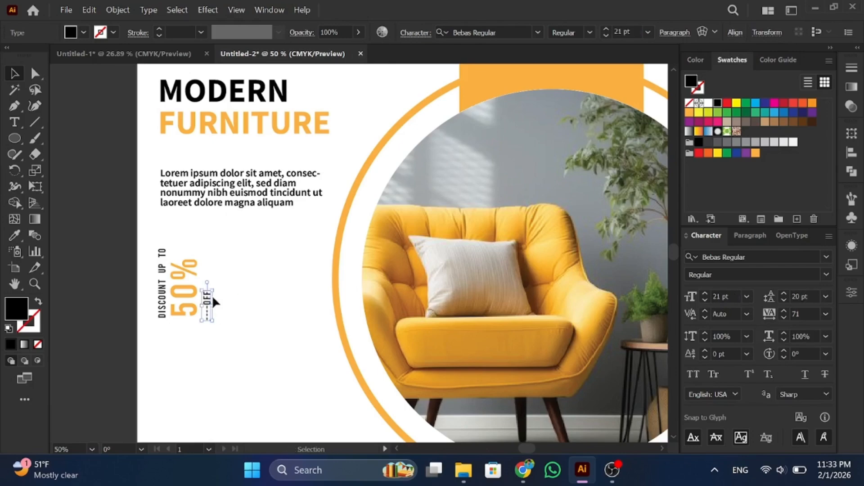
pyautogui.moveTo(212, 290)
pyautogui.mouseDown()
pyautogui.moveTo(219, 272)
pyautogui.moveTo(211, 274)
pyautogui.mouseUp()
# Step: Scale up all three vertical discount texts together as one block
pyautogui.moveTo(147, 272); pyautogui.dragTo(148, 272)
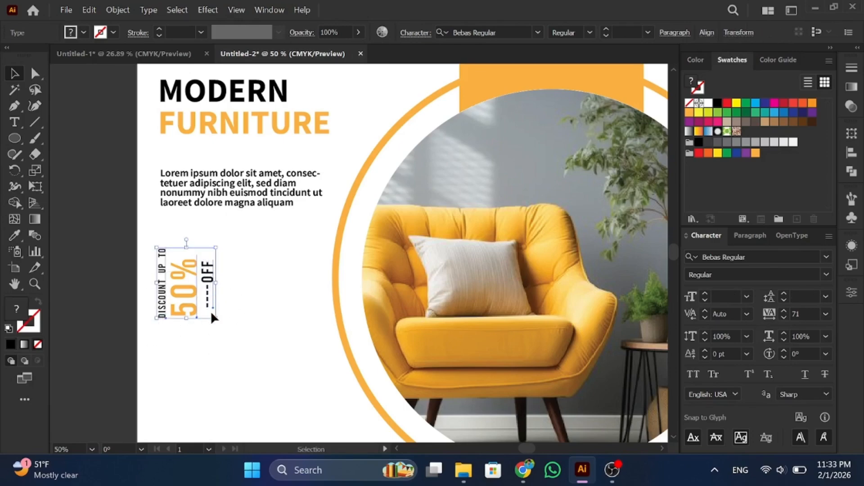
pyautogui.moveTo(217, 318); pyautogui.dragTo(240, 339)
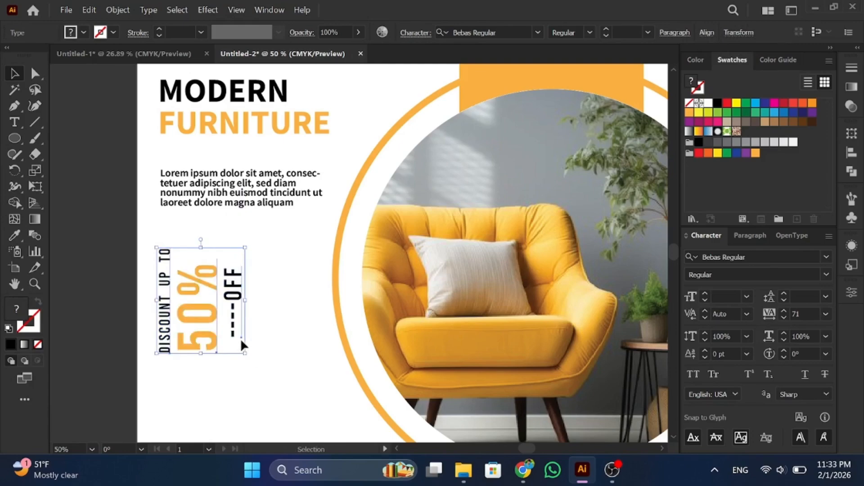
pyautogui.click(263, 331)
pyautogui.scroll(-3, 269, 336)
# Step: Draw a pill-shaped rounded rectangle below the discount text and fill it orange
pyautogui.scroll(-1, 271, 340)
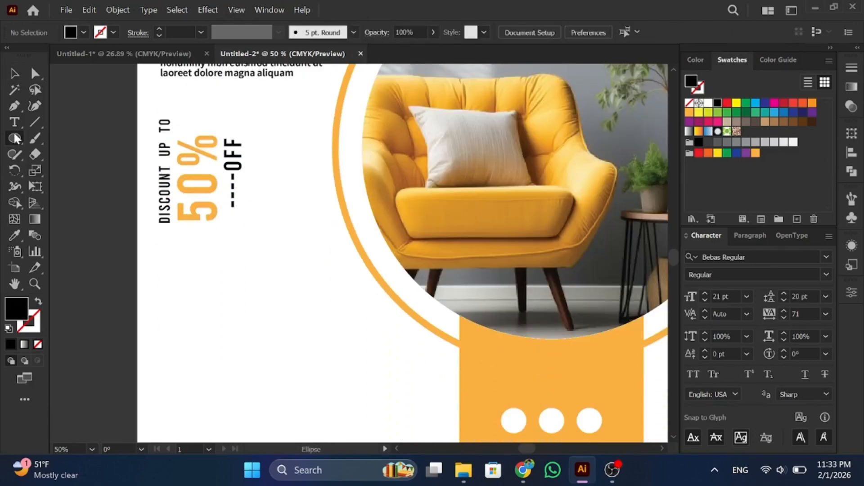
pyautogui.rightClick(14, 139)
pyautogui.click(56, 151)
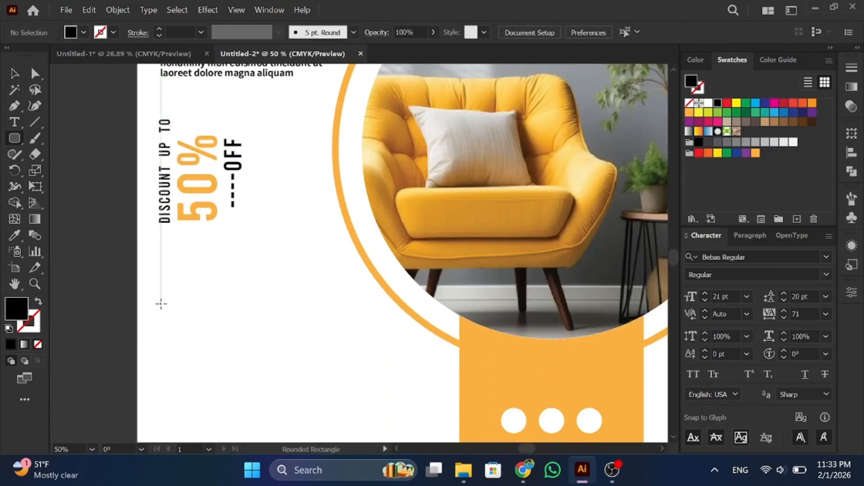
pyautogui.moveTo(161, 304)
pyautogui.mouseDown()
pyautogui.moveTo(251, 347)
pyautogui.moveTo(261, 338)
pyautogui.moveTo(246, 334)
pyautogui.moveTo(239, 315)
pyautogui.moveTo(229, 320)
pyautogui.mouseUp()
pyautogui.click(755, 153)
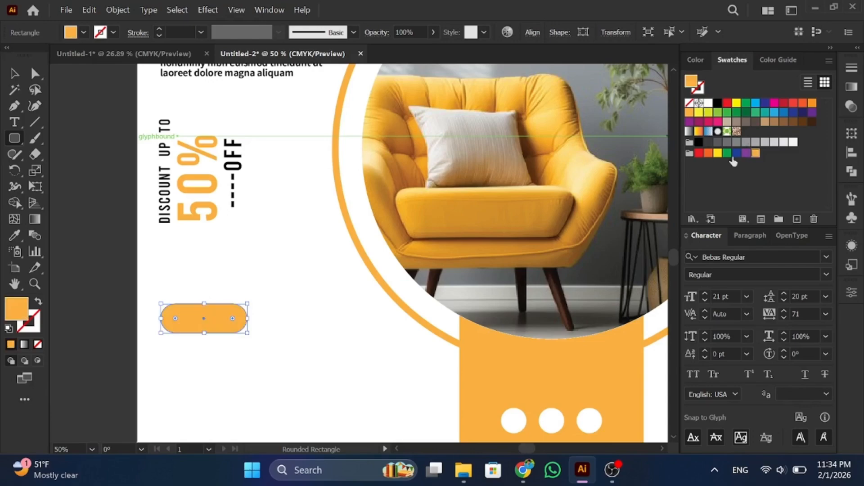
# Step: Move the orange pill up under the discount block and nudge it right
pyautogui.click(14, 73)
pyautogui.click(272, 246)
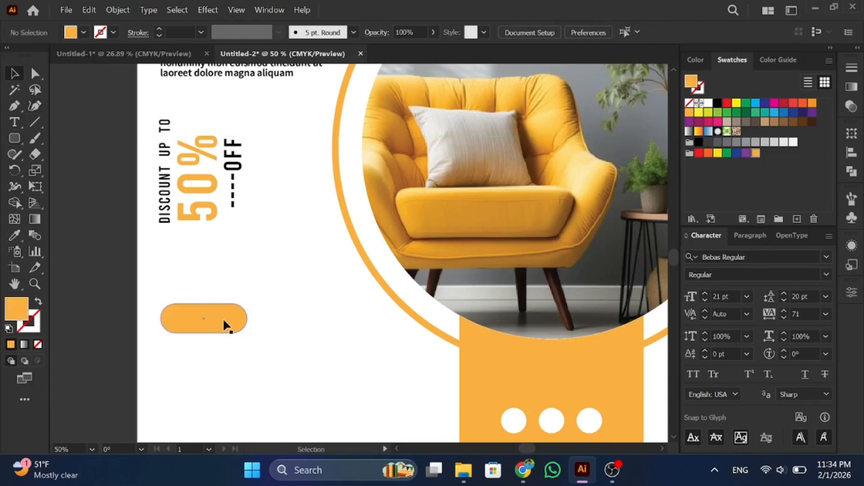
pyautogui.moveTo(204, 319); pyautogui.dragTo(201, 289)
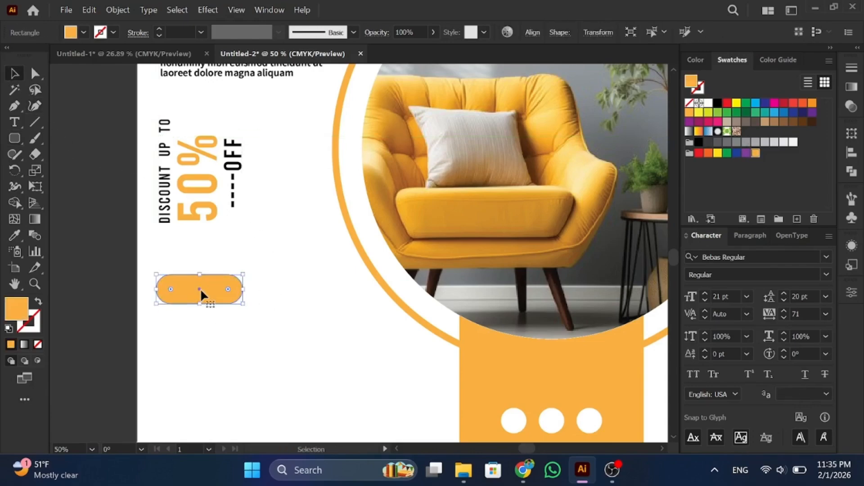
pyautogui.scroll(-3, 206, 321)
pyautogui.scroll(1, 206, 321)
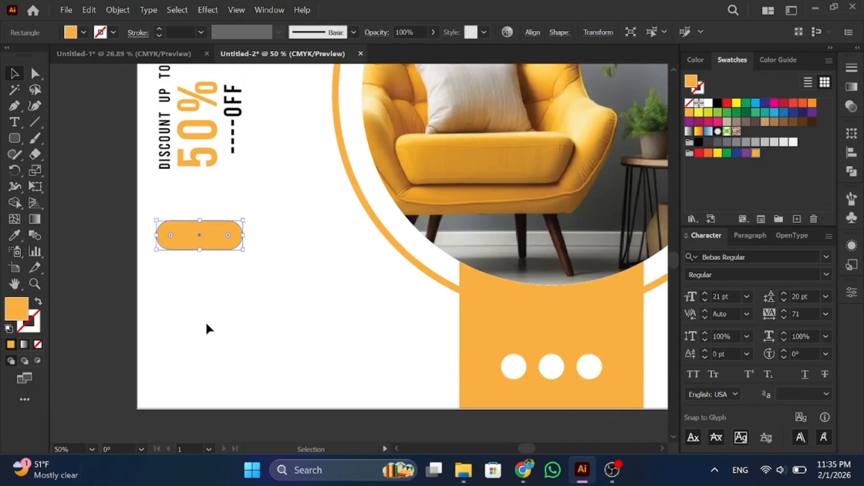
pyautogui.click(204, 296)
pyautogui.click(198, 243)
pyautogui.press('Right')
pyautogui.press('Right')
pyautogui.press('Right')
pyautogui.press('Right')
pyautogui.press('Right')
pyautogui.press('Right')
pyautogui.click(207, 320)
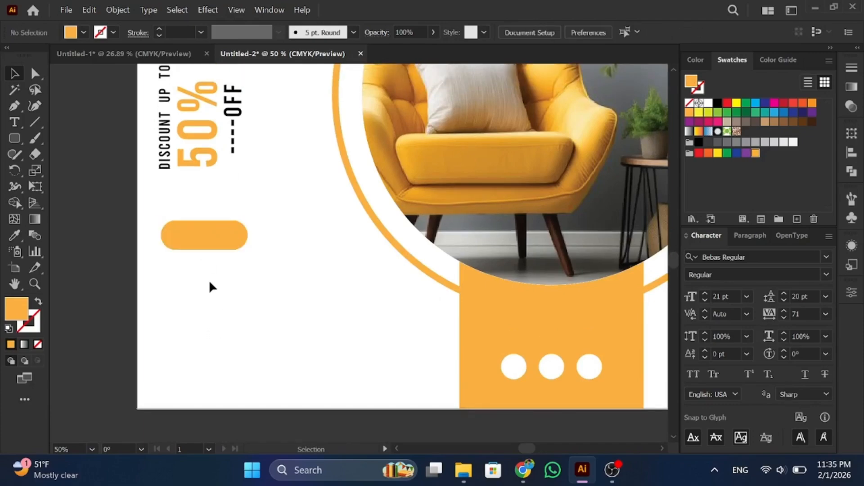
# Step: Add SHOP NOW! text inside the pill in Source Sans Variable Semibold
pyautogui.click(15, 122)
pyautogui.click(175, 235)
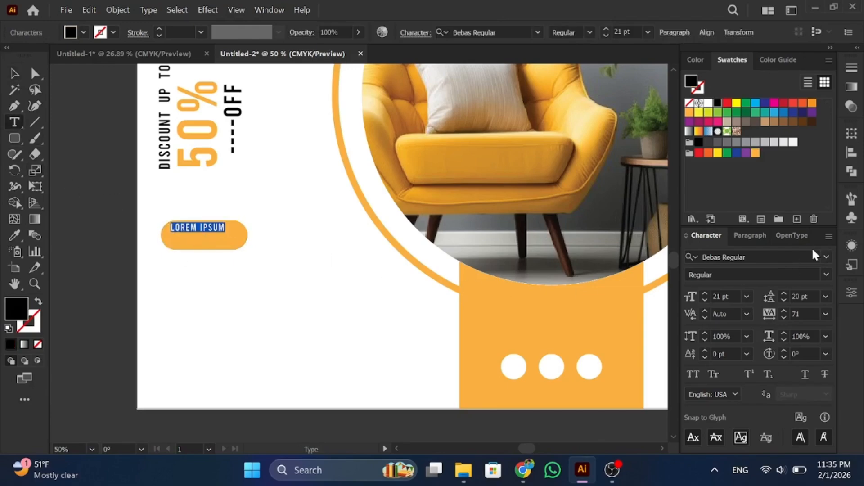
pyautogui.click(826, 256)
pyautogui.write('sa')
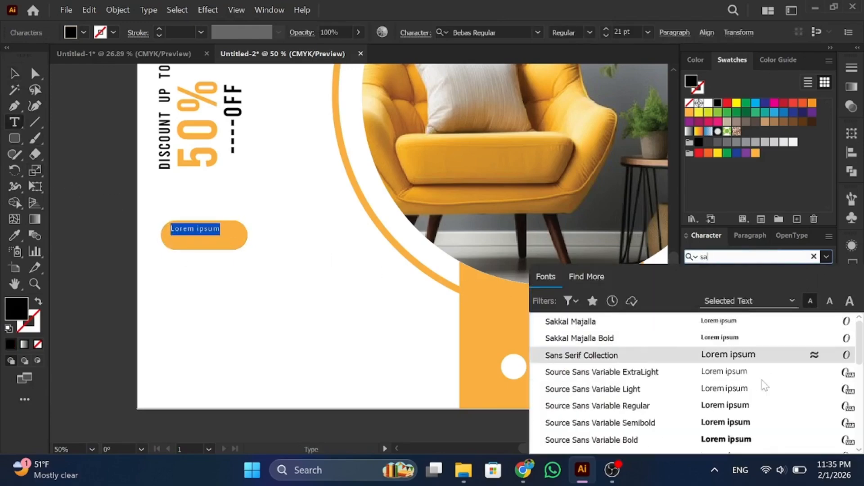
pyautogui.click(758, 427)
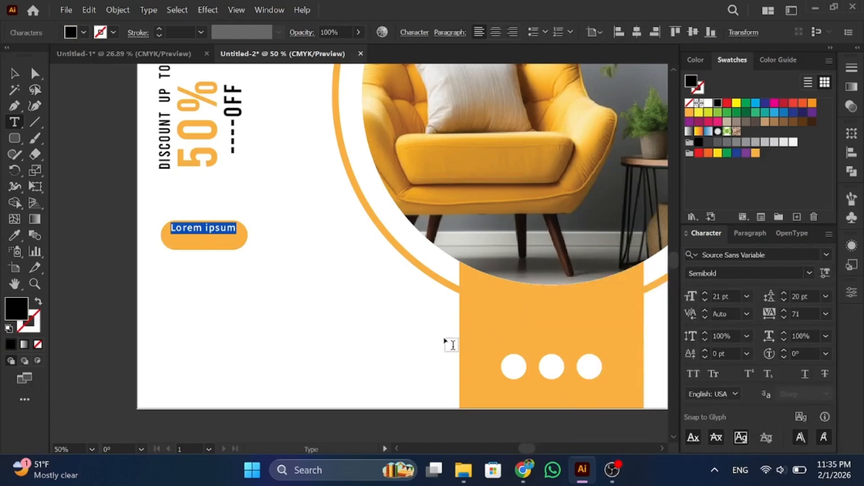
pyautogui.write('SHOP NOW!')
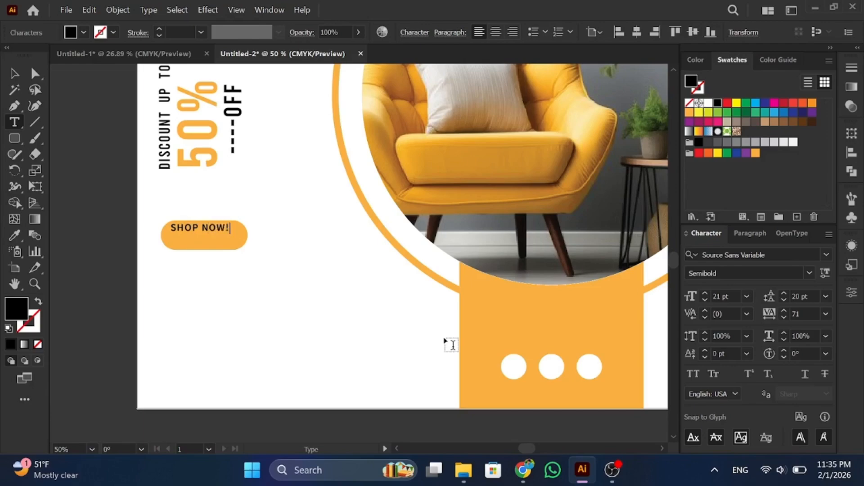
# Step: Make SHOP NOW! bold, enlarge it, and nudge the pill and text up together
pyautogui.click(14, 73)
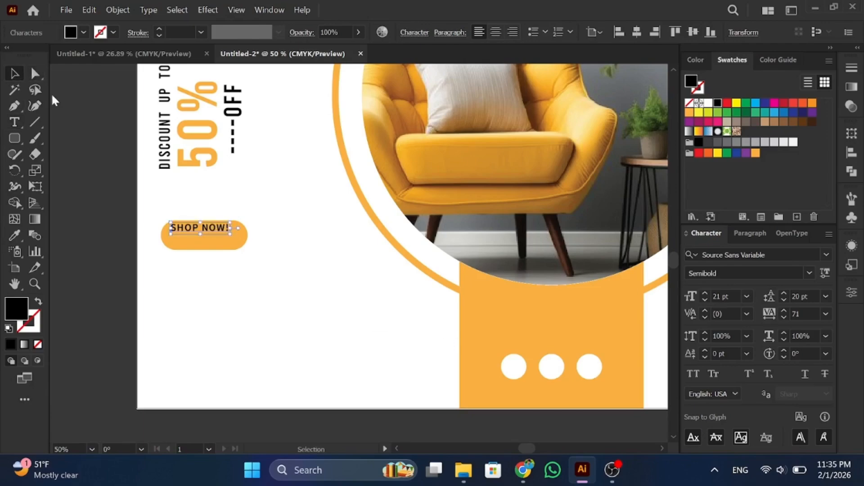
pyautogui.click(809, 273)
pyautogui.click(764, 153)
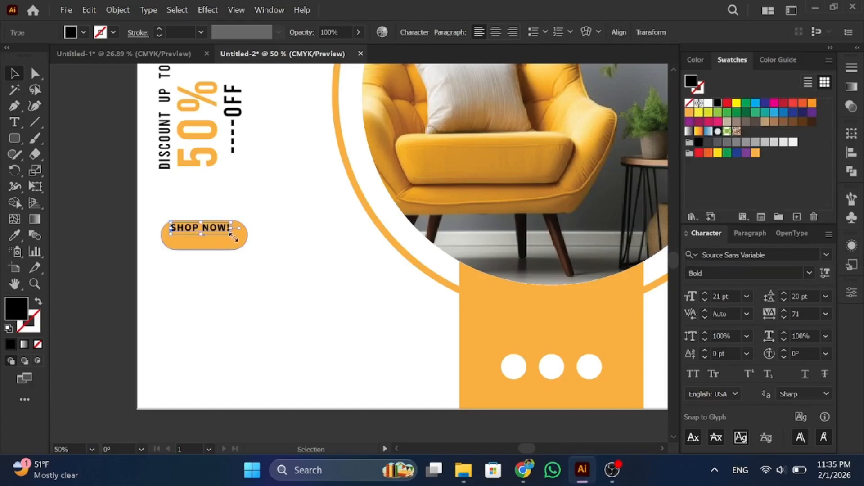
pyautogui.moveTo(234, 237)
pyautogui.mouseDown()
pyautogui.moveTo(245, 258)
pyautogui.moveTo(244, 237)
pyautogui.moveTo(220, 234)
pyautogui.mouseUp()
pyautogui.click(243, 283)
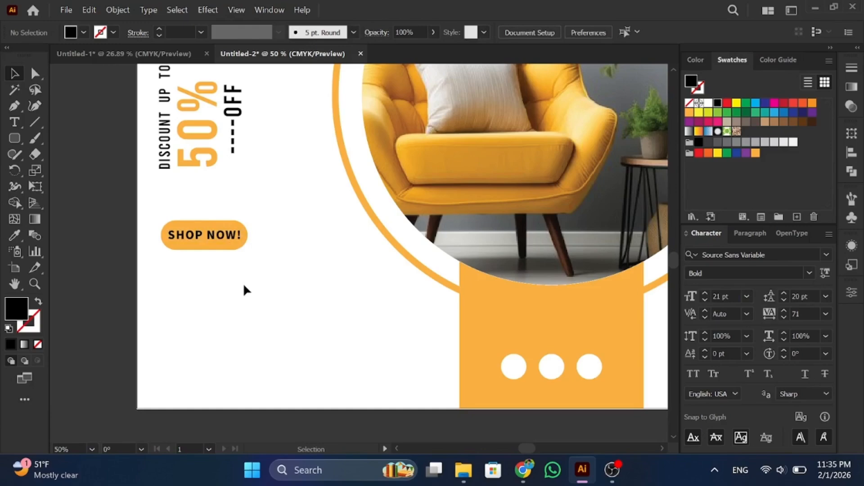
pyautogui.moveTo(243, 284); pyautogui.dragTo(197, 204)
pyautogui.press('Up')
pyautogui.press('Up')
pyautogui.press('Up')
pyautogui.press('Up')
pyautogui.press('Up')
pyautogui.press('Up')
pyautogui.press('Up')
pyautogui.press('Up')
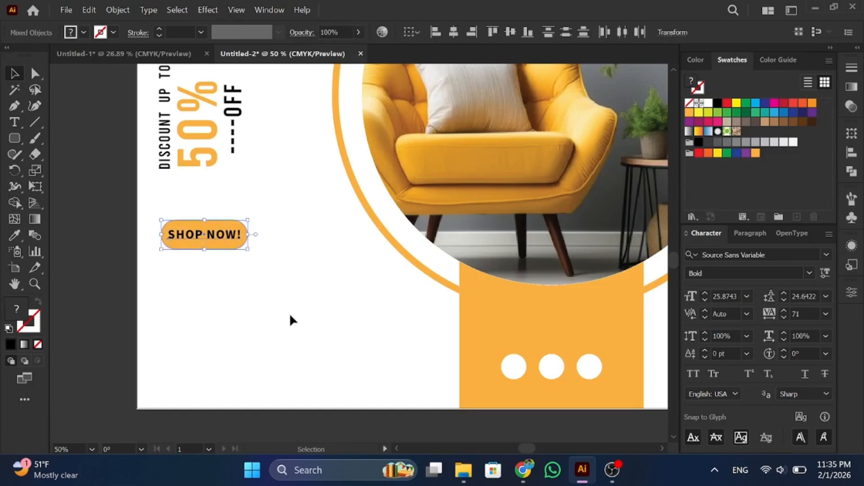
# Step: Place the phone-call image from the Downloads folder onto the poster
pyautogui.click(262, 315)
pyautogui.click(463, 470)
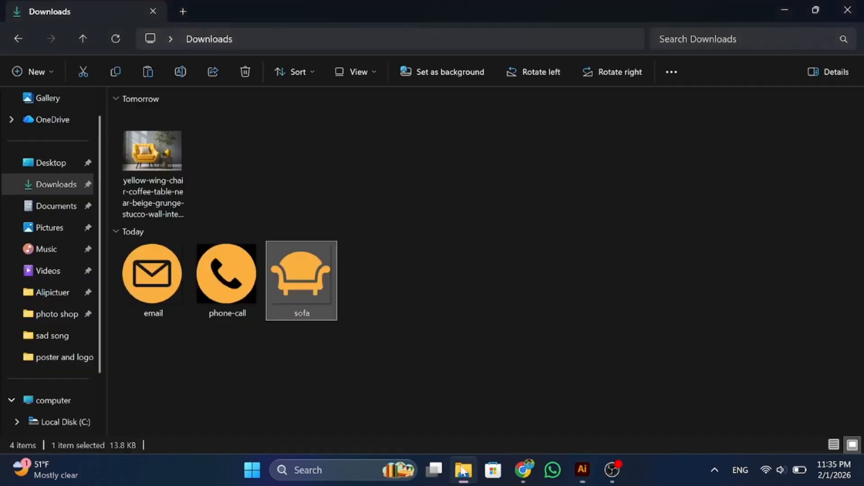
pyautogui.moveTo(230, 288); pyautogui.dragTo(196, 347)
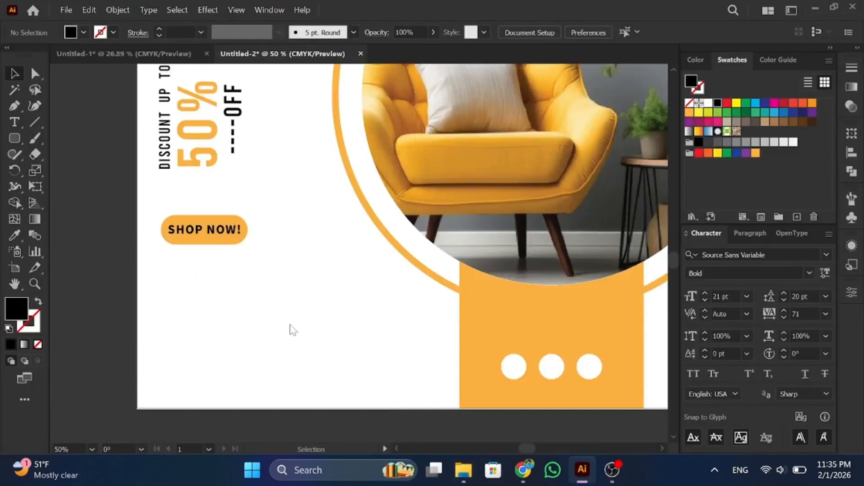
# Step: Shrink the phone-call image down to a small icon
pyautogui.moveTo(289, 248); pyautogui.dragTo(195, 287)
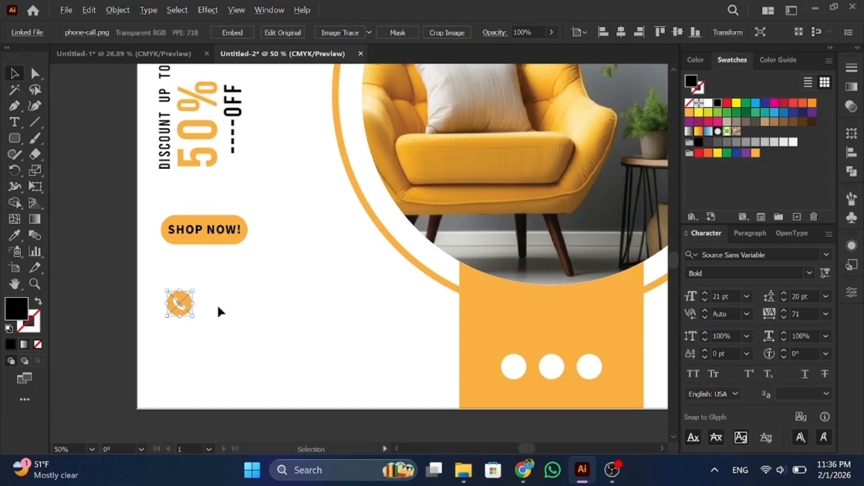
pyautogui.scroll(-1, 219, 308)
pyautogui.moveTo(236, 311); pyautogui.dragTo(239, 342)
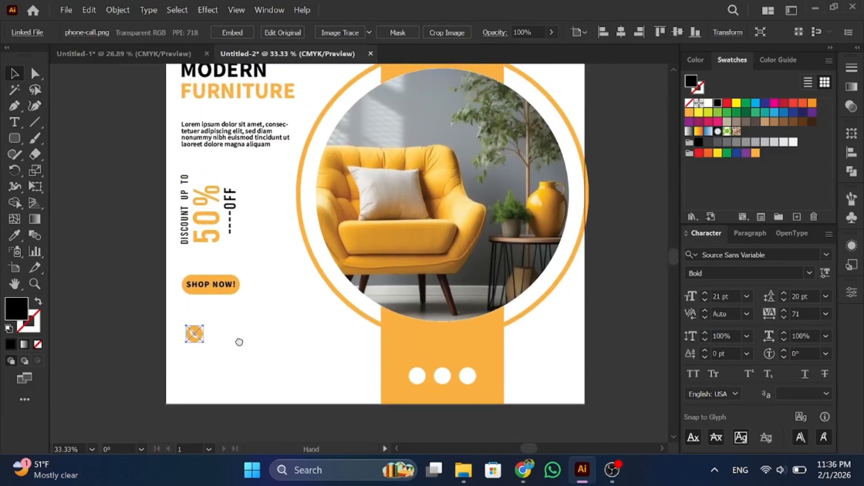
# Step: Enlarge the SHOP NOW! button and the vertical discount text, nudging the button right
pyautogui.moveTo(171, 280)
pyautogui.mouseDown()
pyautogui.moveTo(257, 306)
pyautogui.moveTo(224, 282)
pyautogui.moveTo(169, 272)
pyautogui.mouseUp()
pyautogui.click(247, 315)
pyautogui.press('Right')
pyautogui.press('Right')
pyautogui.press('Right')
pyautogui.press('Right')
pyautogui.press('Right')
pyautogui.press('Right')
pyautogui.press('Right')
pyautogui.press('Right')
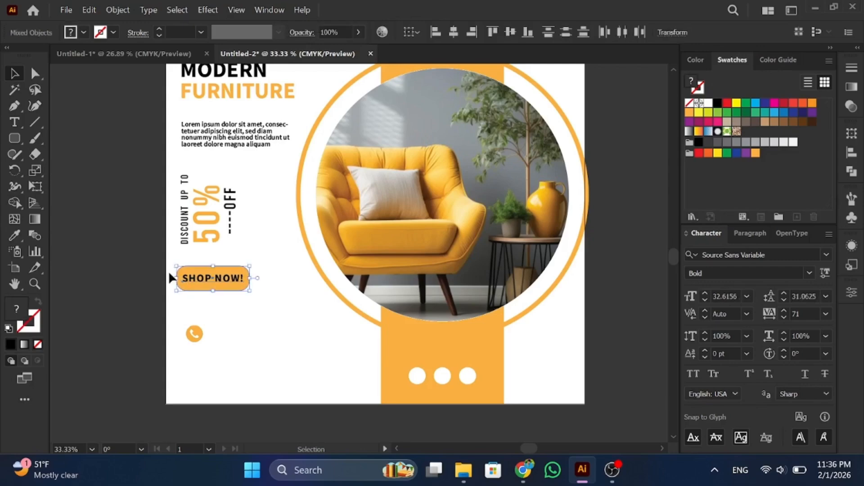
pyautogui.press('Right')
pyautogui.click(248, 324)
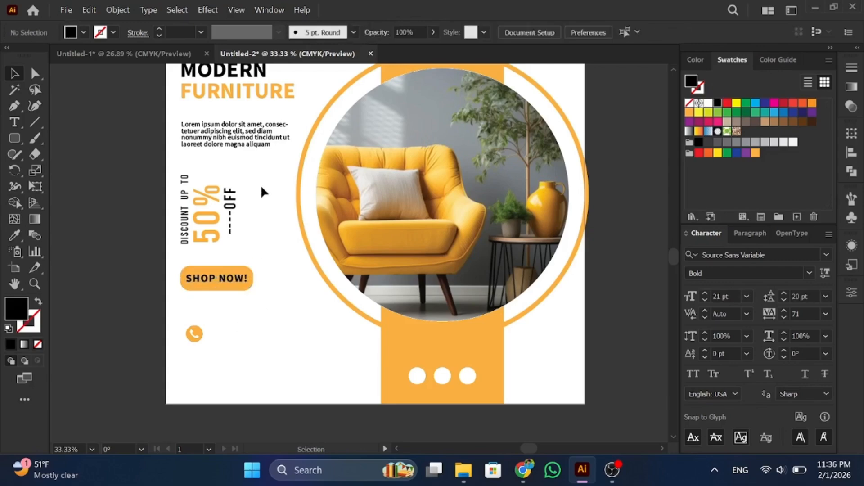
pyautogui.moveTo(147, 220); pyautogui.dragTo(148, 237)
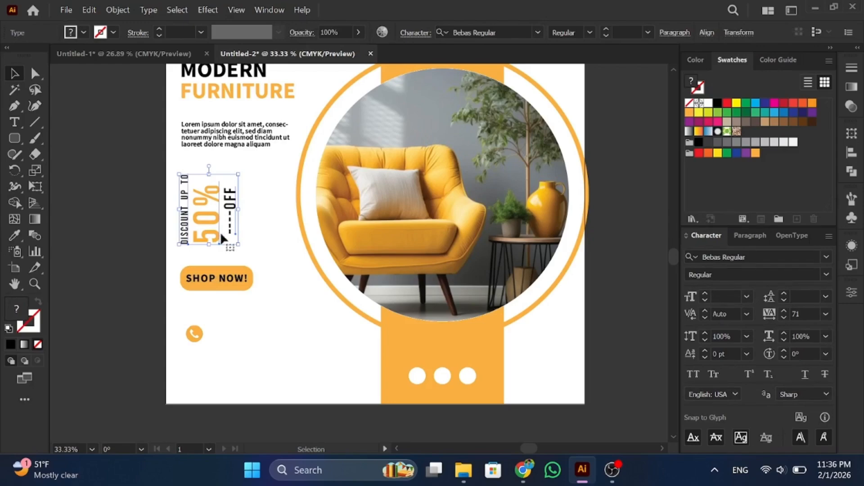
pyautogui.moveTo(240, 240); pyautogui.dragTo(255, 264)
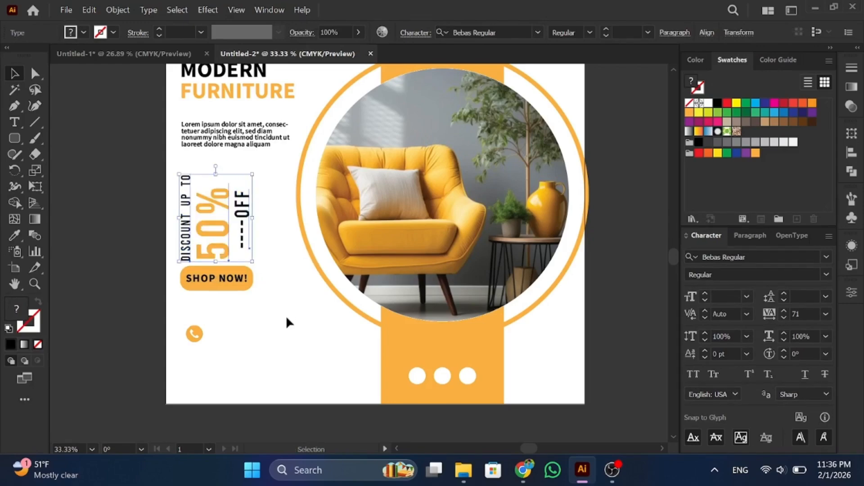
# Step: Move the SHOP NOW! button down and the phone icon slightly below it
pyautogui.moveTo(253, 315); pyautogui.dragTo(168, 266)
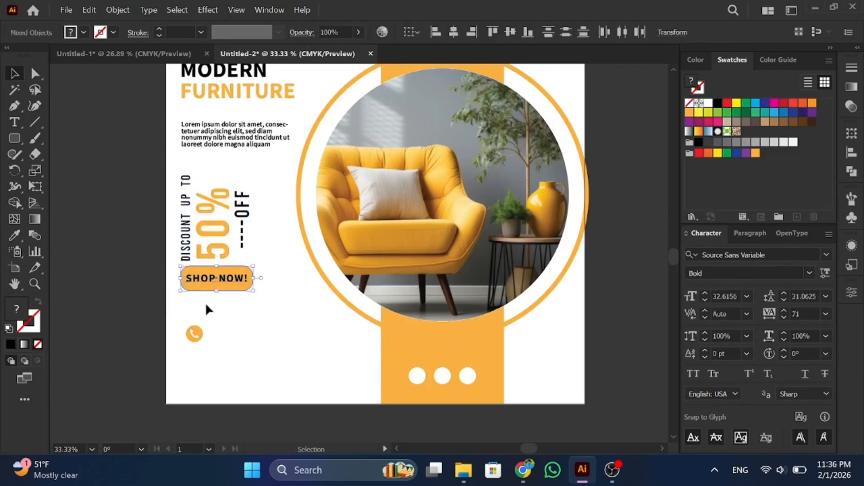
pyautogui.hotkey('shift', 'Down')
pyautogui.hotkey('shift', 'Down')
pyautogui.hotkey('shift', 'Down')
pyautogui.hotkey('shift', 'Down')
pyautogui.hotkey('shift', 'Down')
pyautogui.hotkey('shift', 'Down')
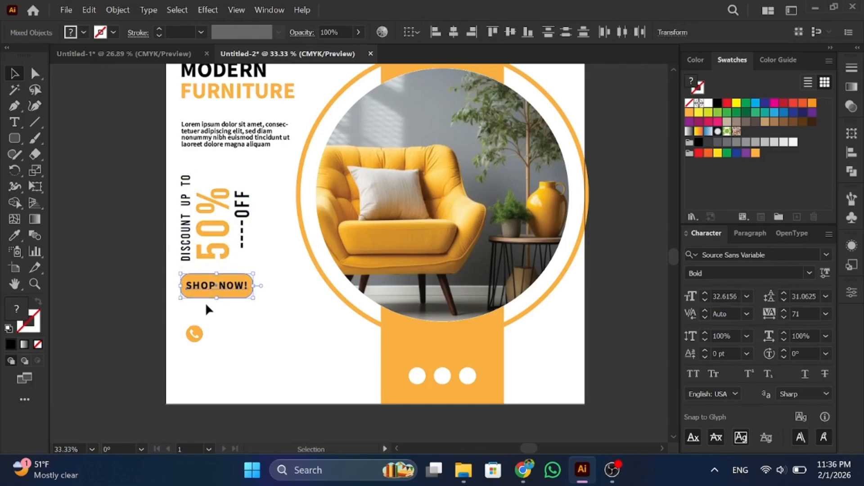
pyautogui.hotkey('shift', 'Down')
pyautogui.hotkey('shift', 'Down')
pyautogui.hotkey('shift', 'Down')
pyautogui.hotkey('shift', 'Down')
pyautogui.hotkey('shift', 'Down')
pyautogui.hotkey('shift', 'Down')
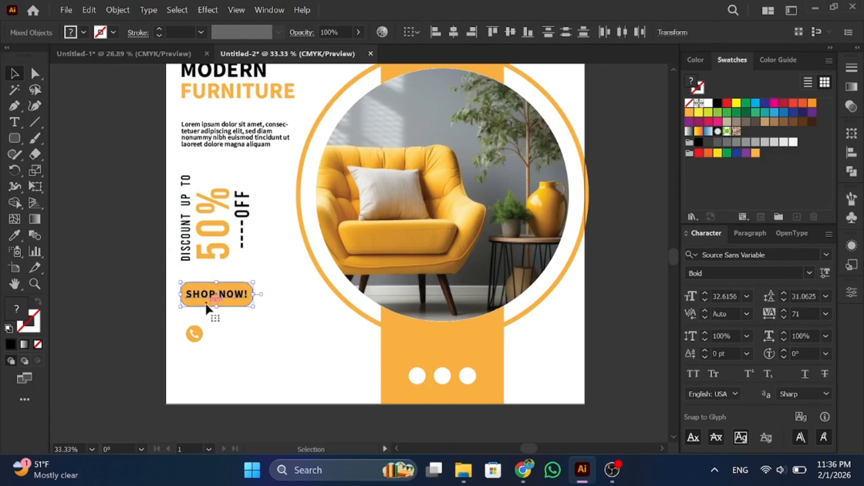
pyautogui.hotkey('shift', 'Down')
pyautogui.hotkey('shift', 'Down')
pyautogui.hotkey('shift', 'Down')
pyautogui.hotkey('shift', 'Down')
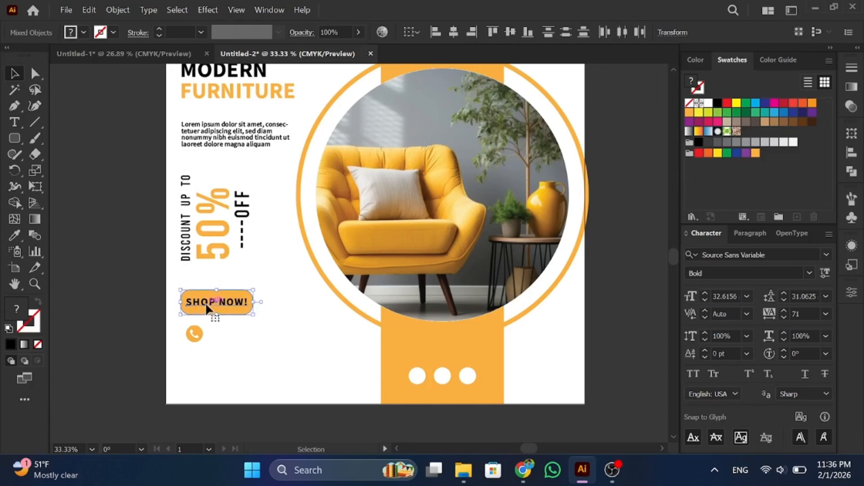
pyautogui.moveTo(213, 374); pyautogui.dragTo(187, 327)
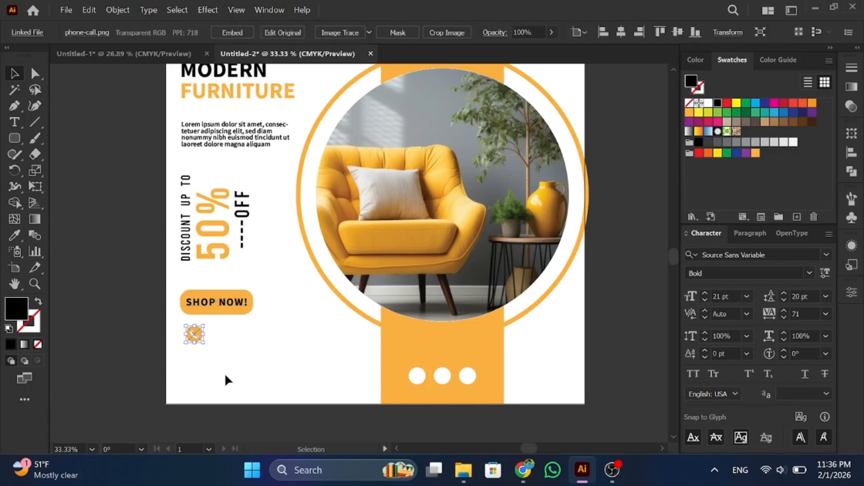
pyautogui.hotkey('shift', 'Down')
pyautogui.hotkey('shift', 'Down')
pyautogui.hotkey('shift', 'Down')
pyautogui.click(218, 377)
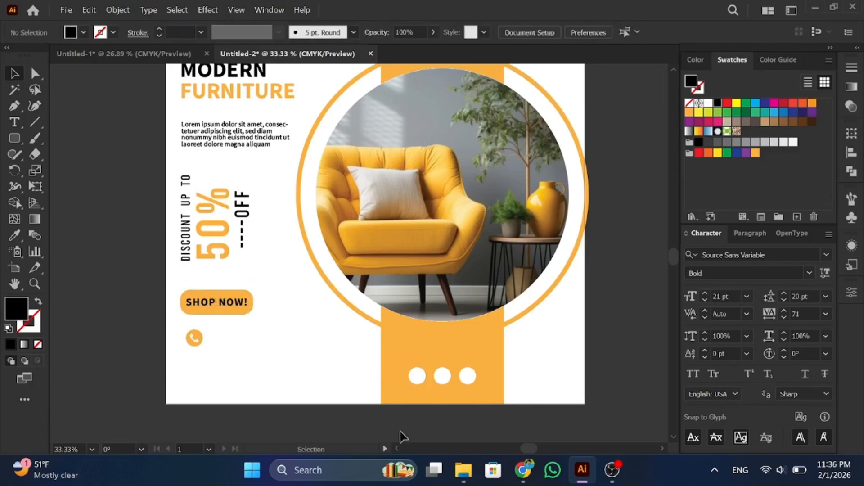
# Step: Place email.png from Downloads below the phone icon and scale it to icon size
pyautogui.click(463, 471)
pyautogui.moveTo(166, 284); pyautogui.dragTo(202, 365)
pyautogui.moveTo(247, 295); pyautogui.dragTo(195, 366)
pyautogui.click(217, 372)
pyautogui.scroll(1, 205, 360)
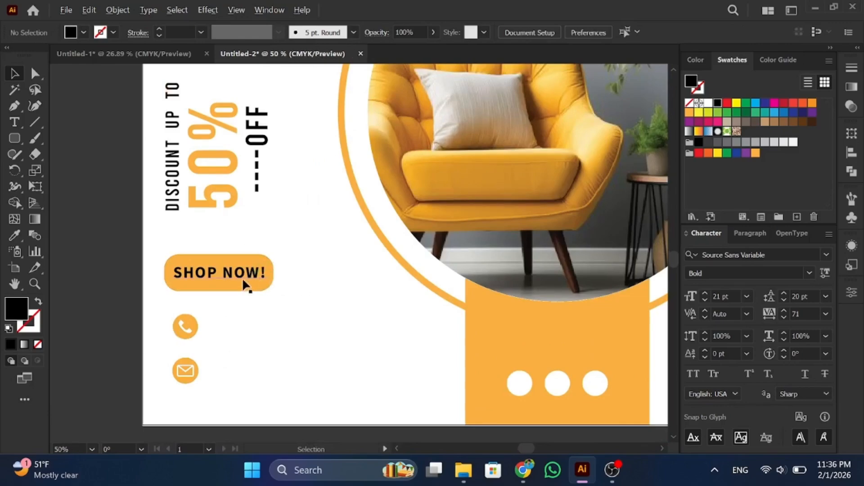
# Step: Copy SHOP NOW! beside the phone icon and retype it as the phone number
pyautogui.moveTo(243, 282); pyautogui.dragTo(277, 330)
pyautogui.doubleClick(231, 326)
pyautogui.moveTo(208, 325); pyautogui.dragTo(323, 324)
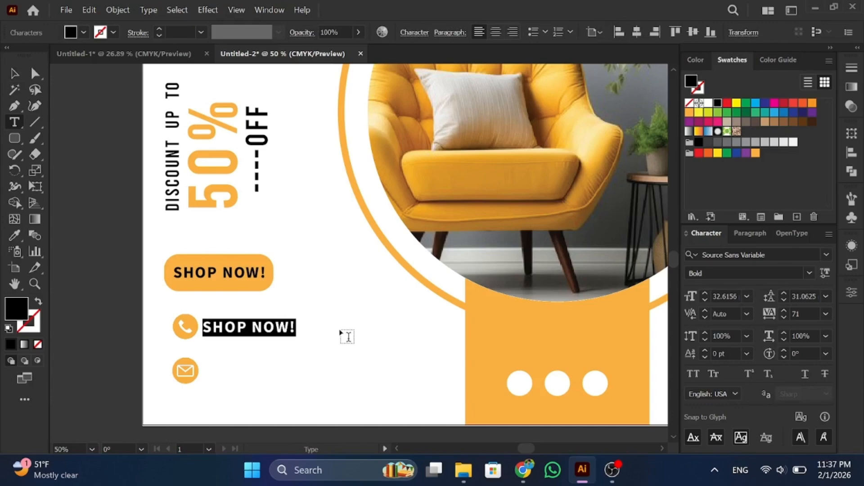
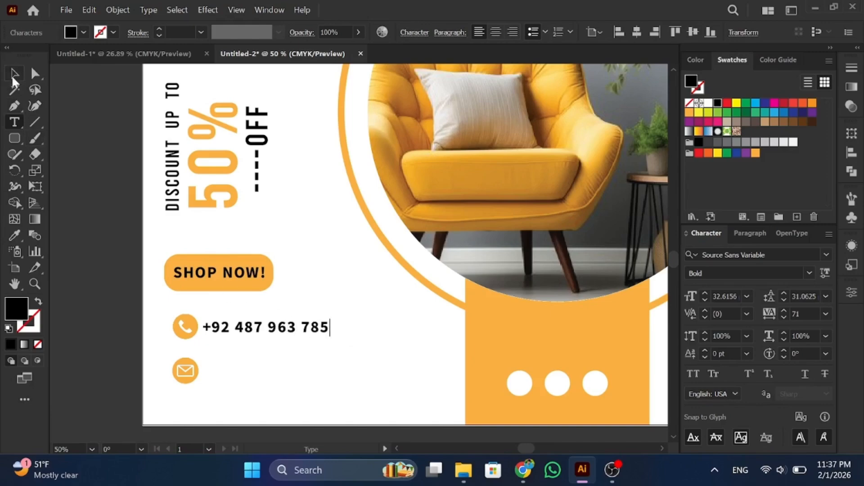
pyautogui.click(14, 75)
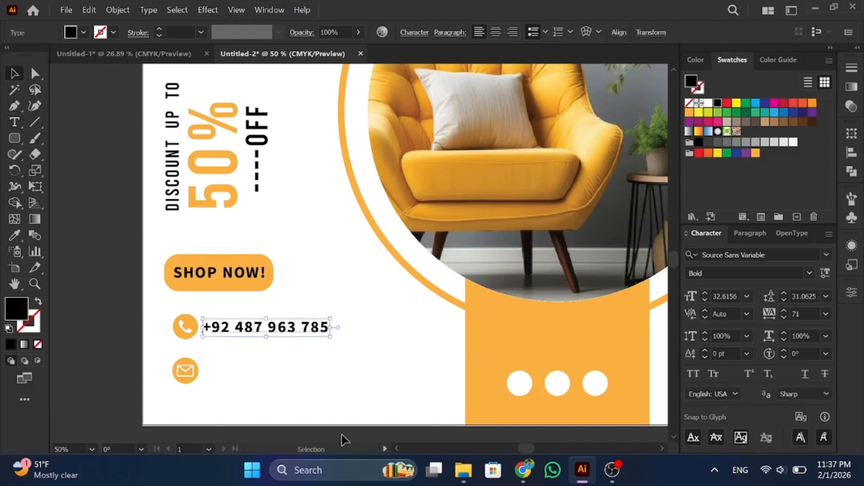
pyautogui.press('Up')
pyautogui.press('Up')
pyautogui.press('Left')
pyautogui.press('Left')
pyautogui.press('Left')
pyautogui.press('Left')
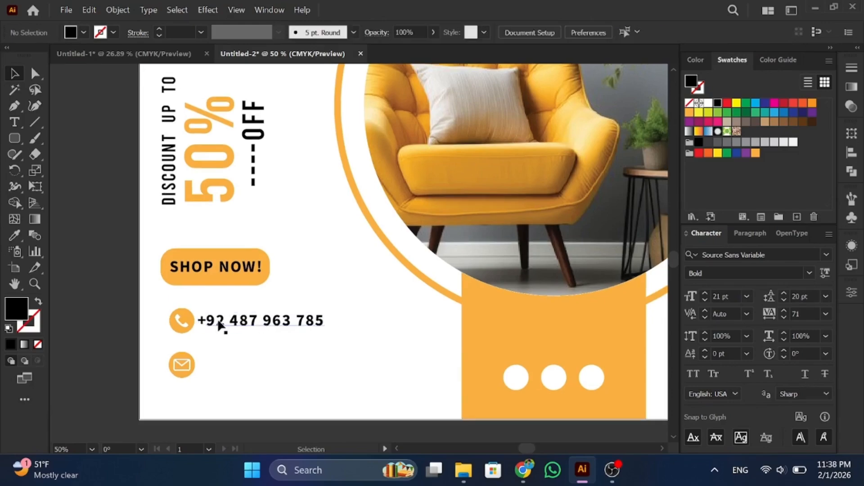
pyautogui.moveTo(218, 267); pyautogui.dragTo(328, 376)
pyautogui.doubleClick(220, 373)
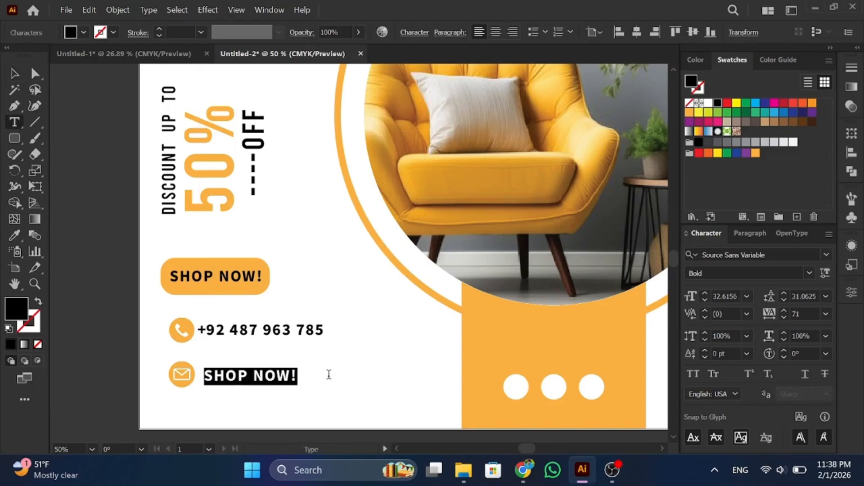
pyautogui.write('www')
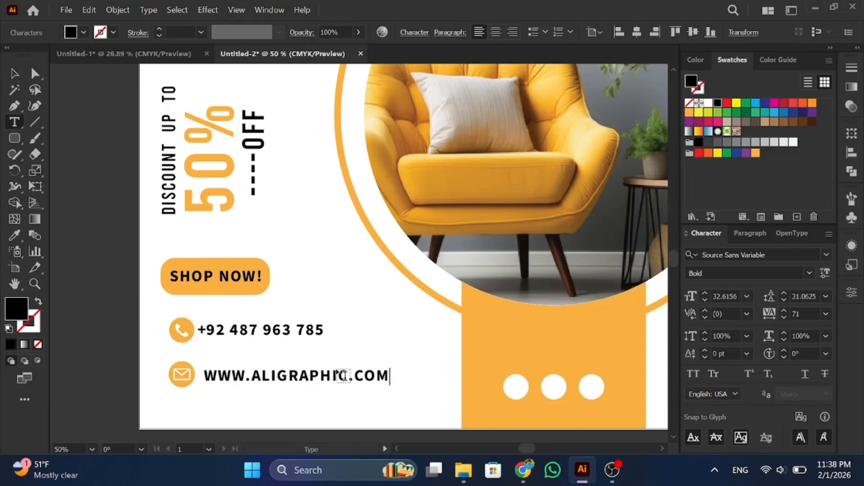
pyautogui.write('.aligraphic.com')
pyautogui.click(14, 74)
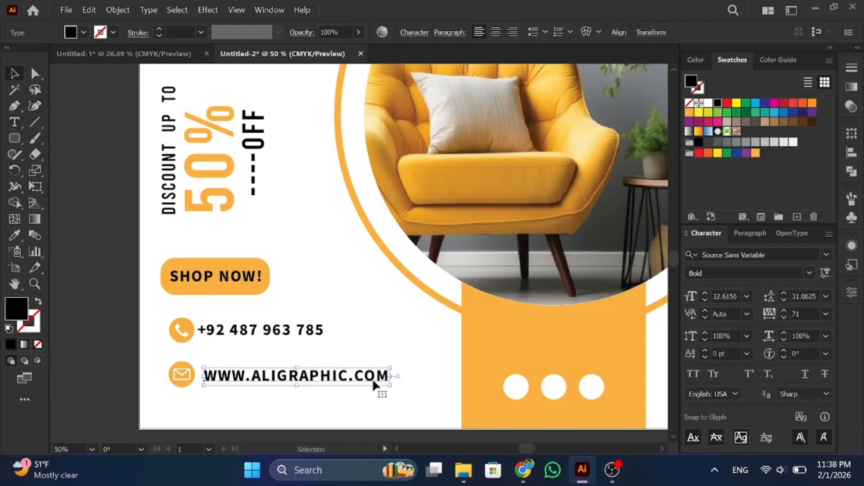
# Step: Scale the website line down to about 21 pt and align it
pyautogui.moveTo(392, 386)
pyautogui.mouseDown()
pyautogui.moveTo(320, 373)
pyautogui.moveTo(317, 382)
pyautogui.moveTo(344, 381)
pyautogui.moveTo(361, 401)
pyautogui.moveTo(379, 374)
pyautogui.mouseUp()
pyautogui.click(374, 342)
pyautogui.scroll(-2, 374, 341)
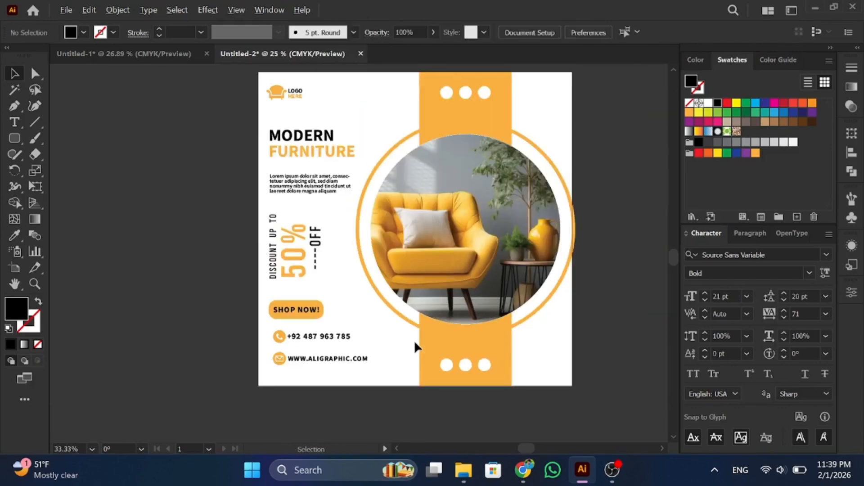
pyautogui.moveTo(454, 299); pyautogui.dragTo(408, 325)
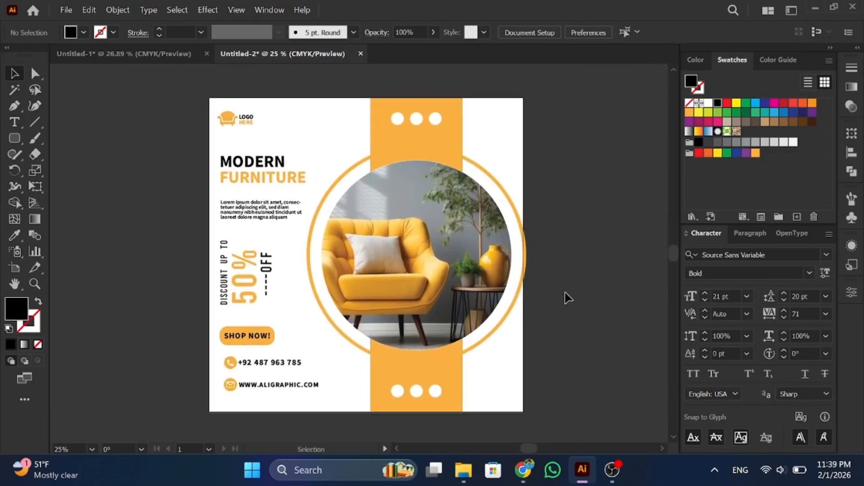